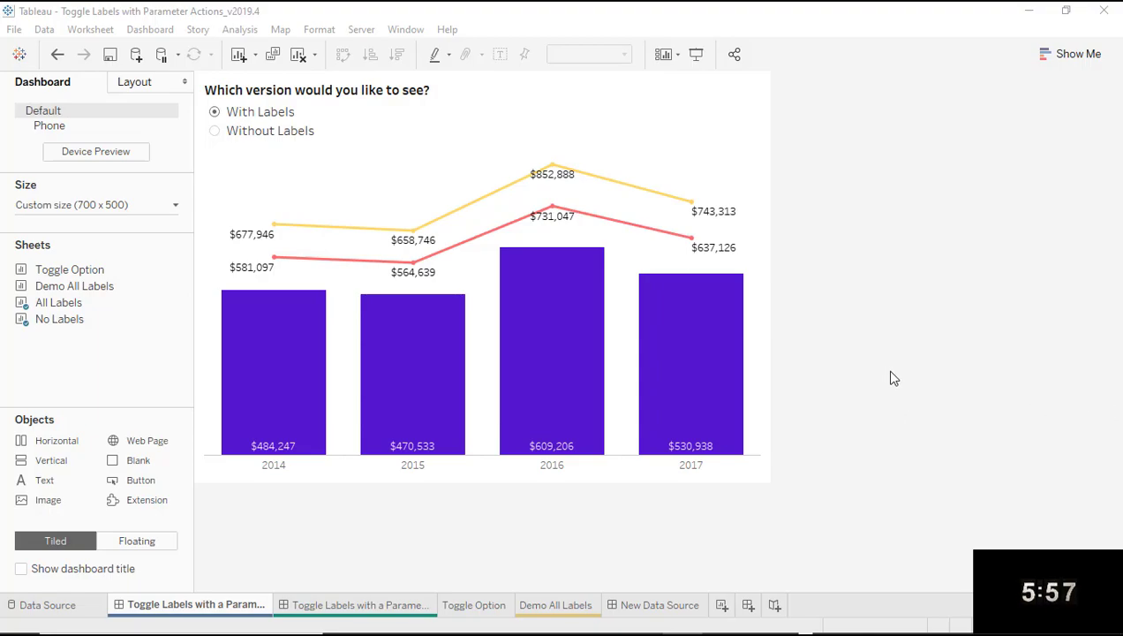
Toggle the chart's value labels off and back on twice with the current dashboard's controls.
click(214, 131)
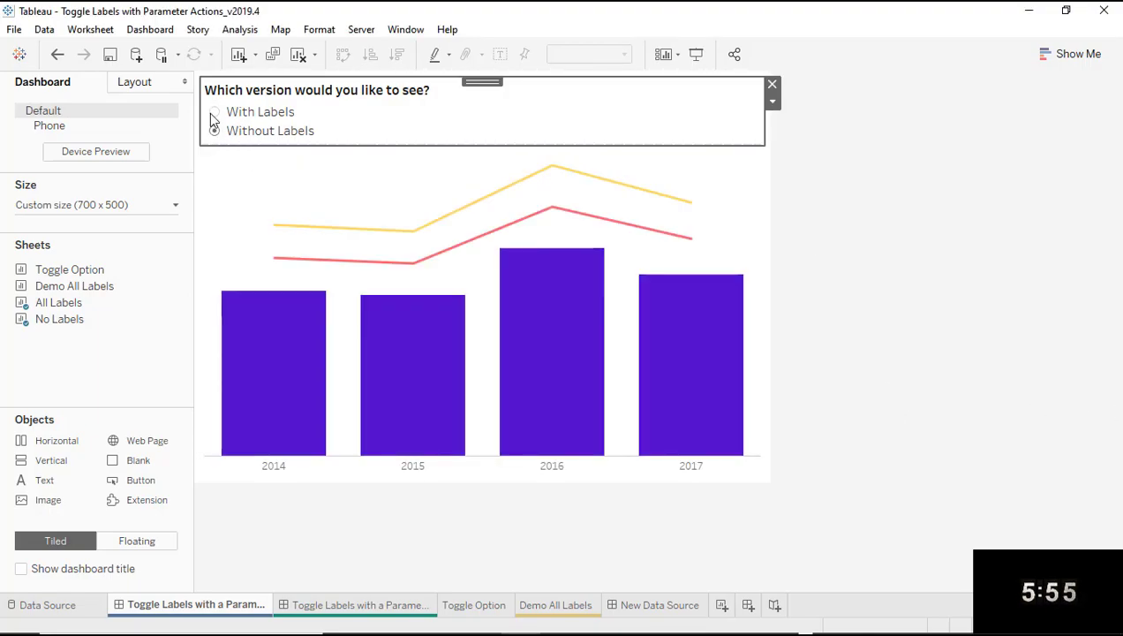
click(214, 112)
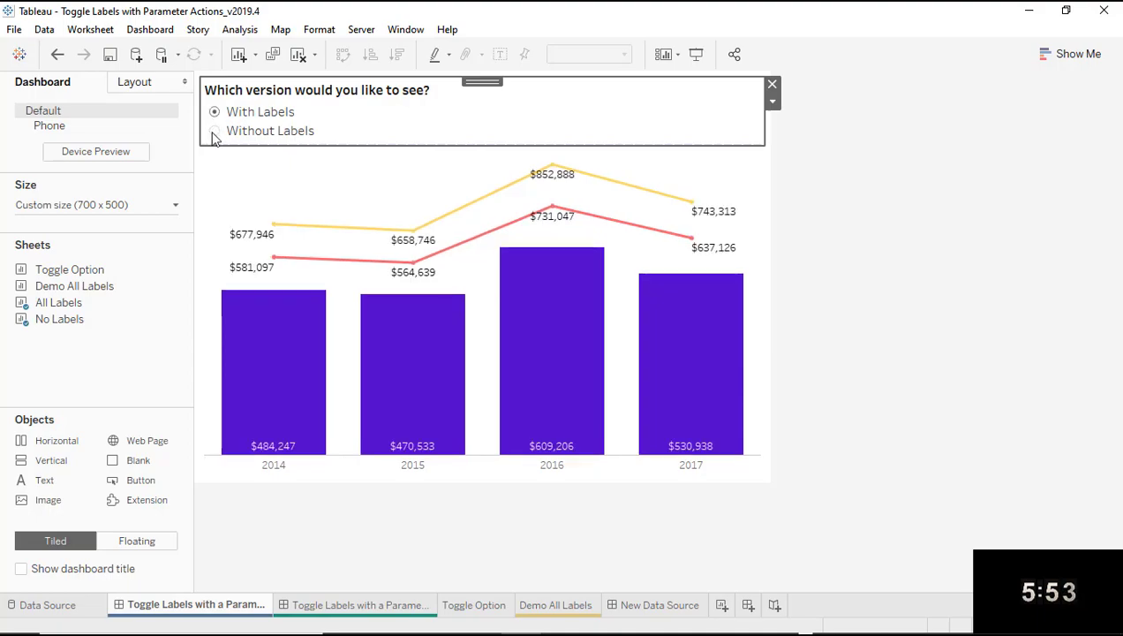
click(215, 132)
click(215, 112)
On the button-style dashboard, switch the chart between Without Labels and With Labels several times.
click(364, 605)
click(618, 119)
click(530, 117)
click(614, 119)
click(610, 116)
click(494, 130)
Keep testing the label buttons, then go to the Demo All Labels worksheet.
click(613, 124)
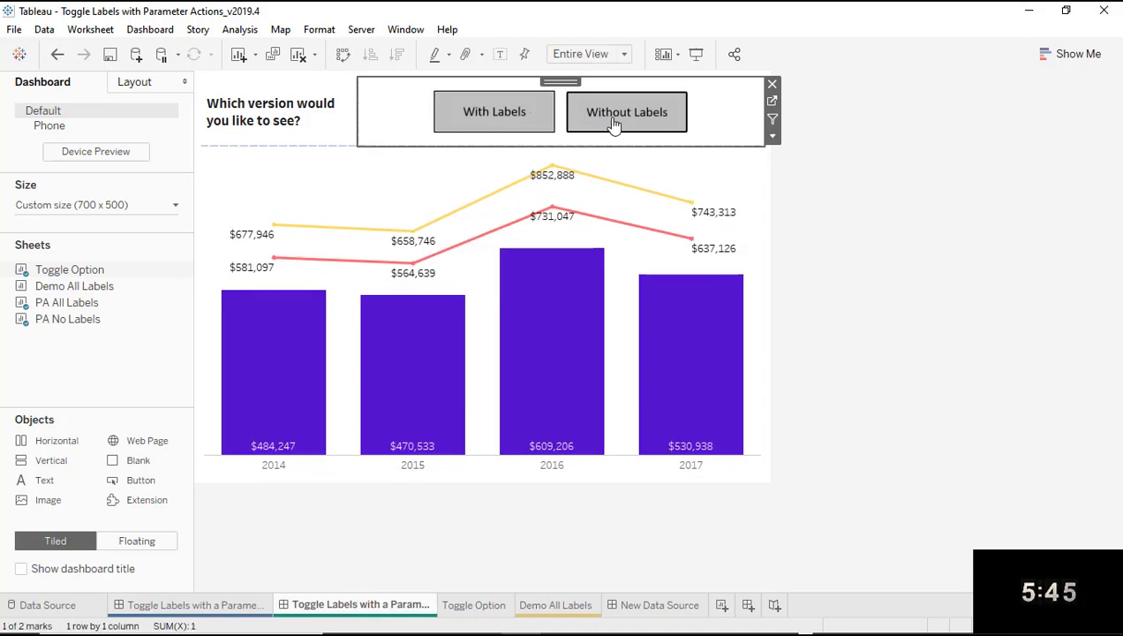
click(540, 127)
click(594, 133)
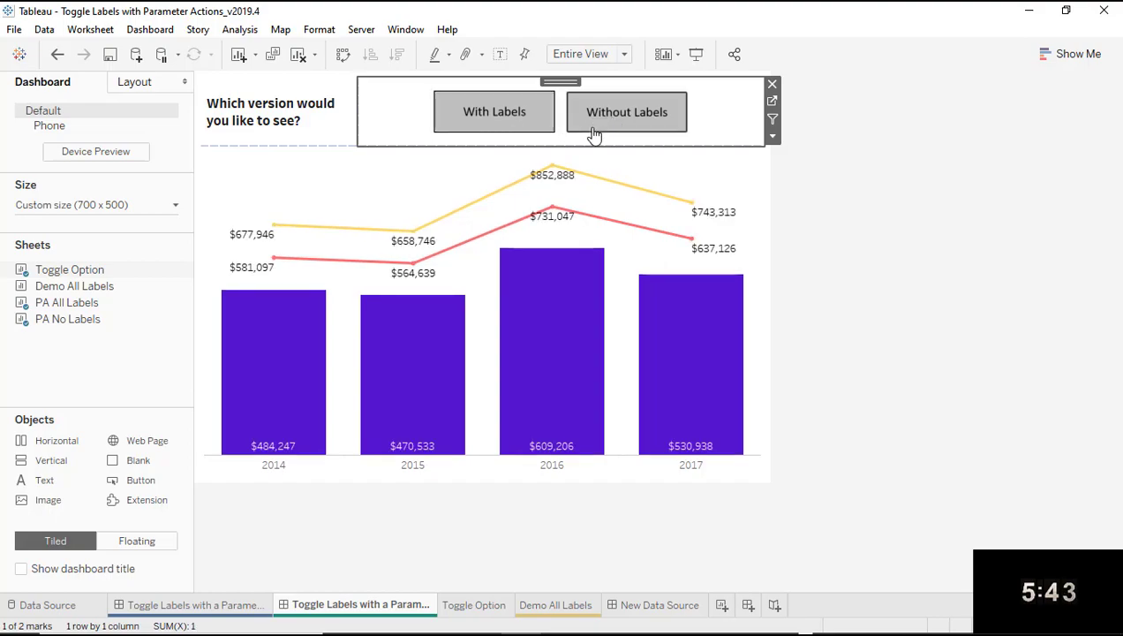
click(508, 124)
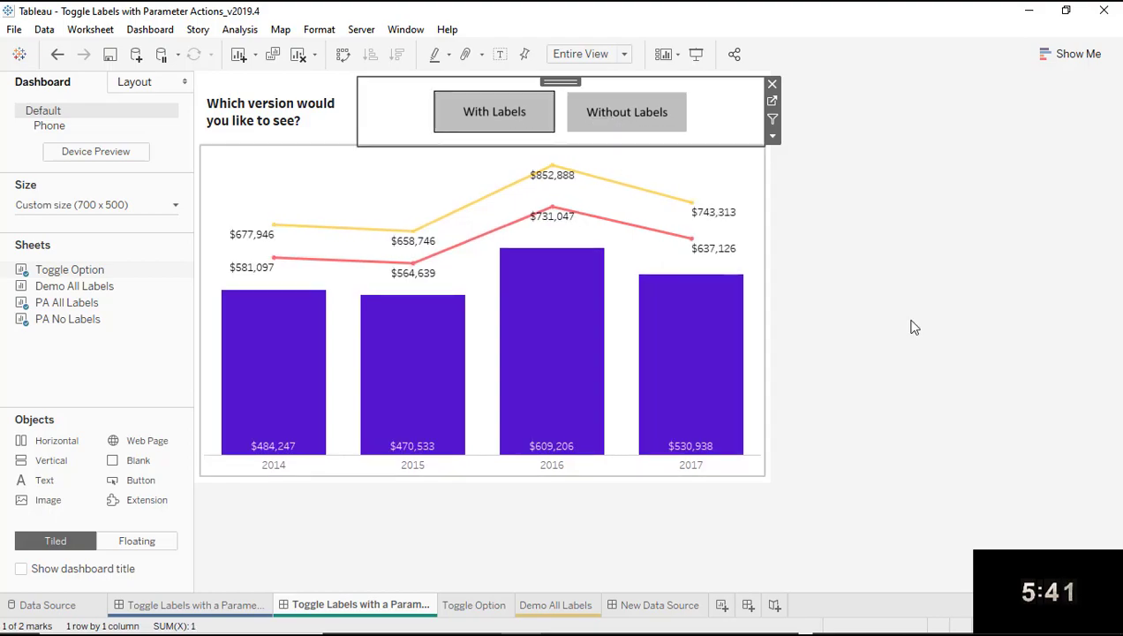
click(557, 608)
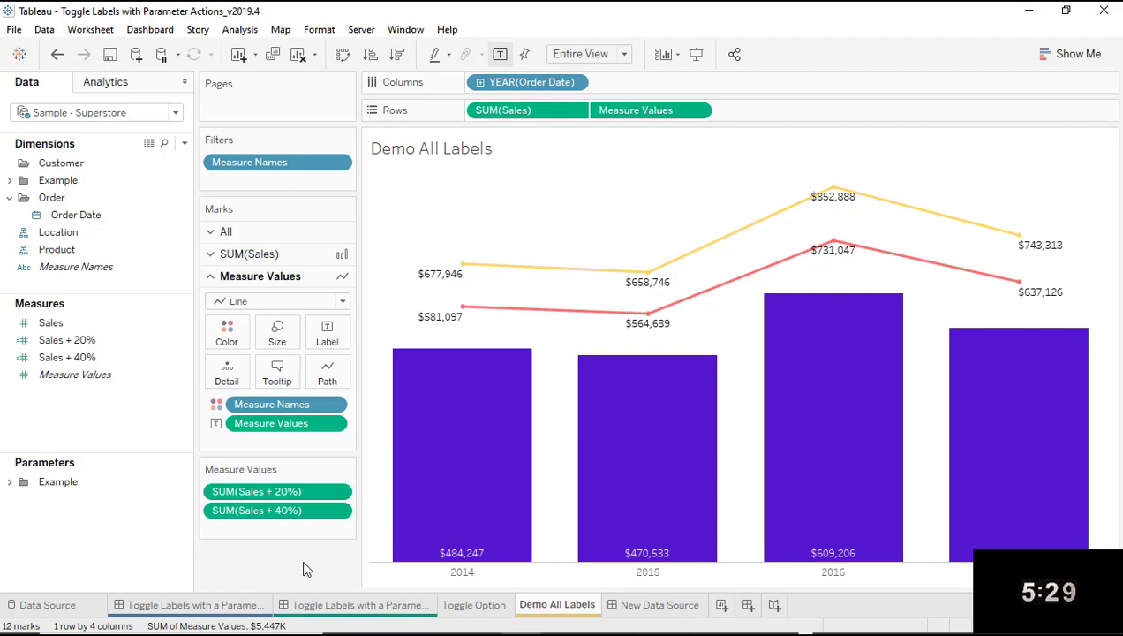
Duplicate the Demo All Labels sheet and name the copy 'Demo No Labels'.
right_click(571, 608)
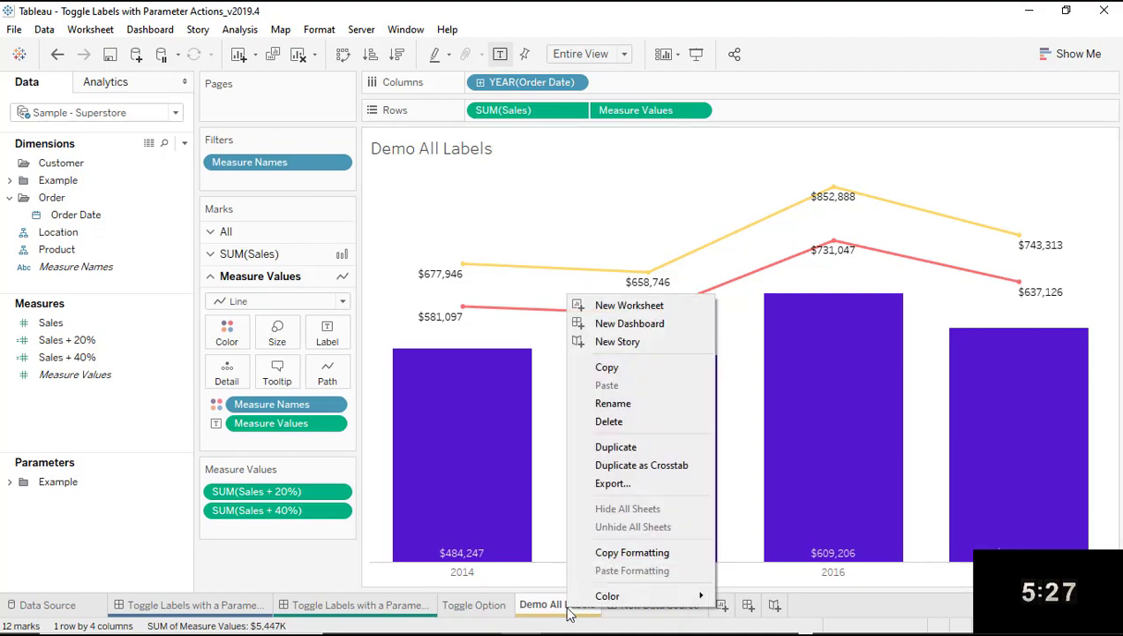
click(604, 447)
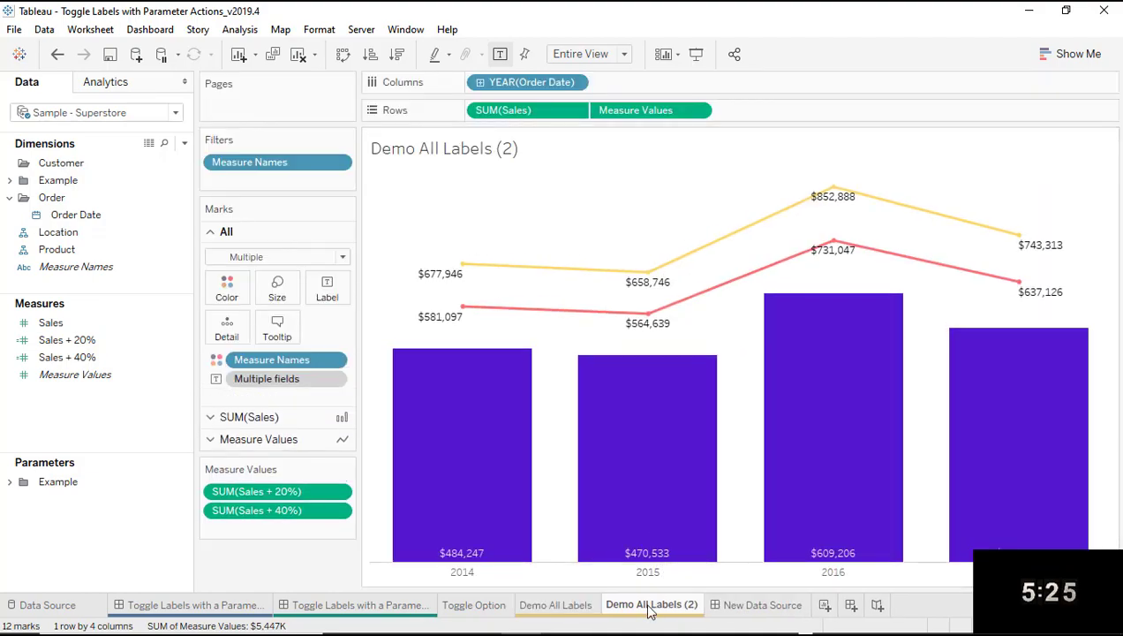
double_click(649, 606)
text(Demo )
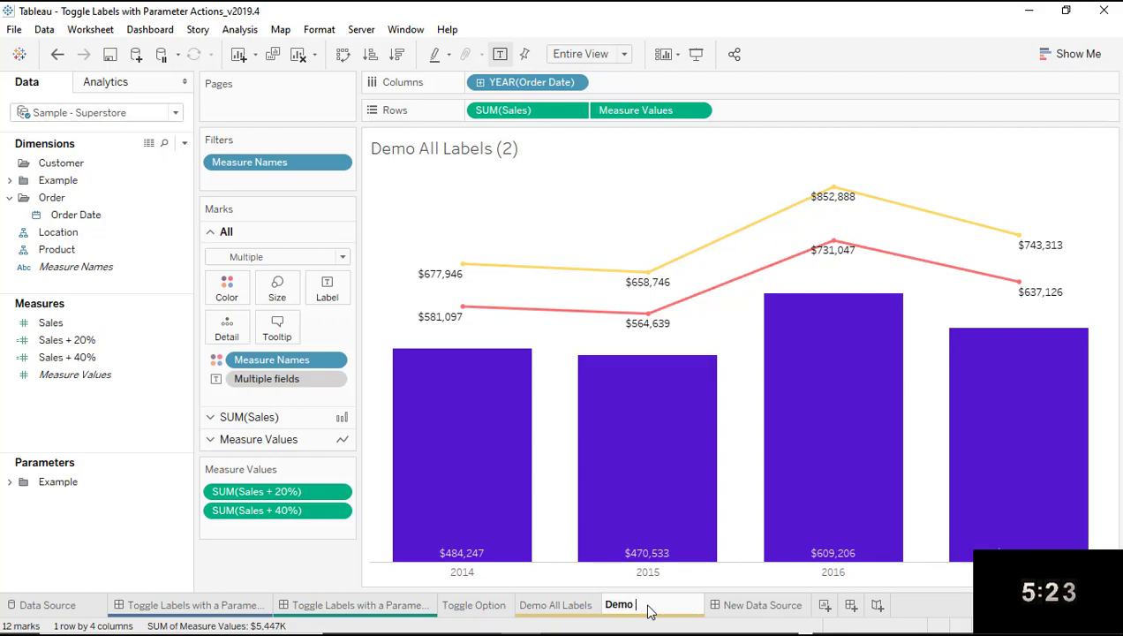
text(No Labels)
key(Return)
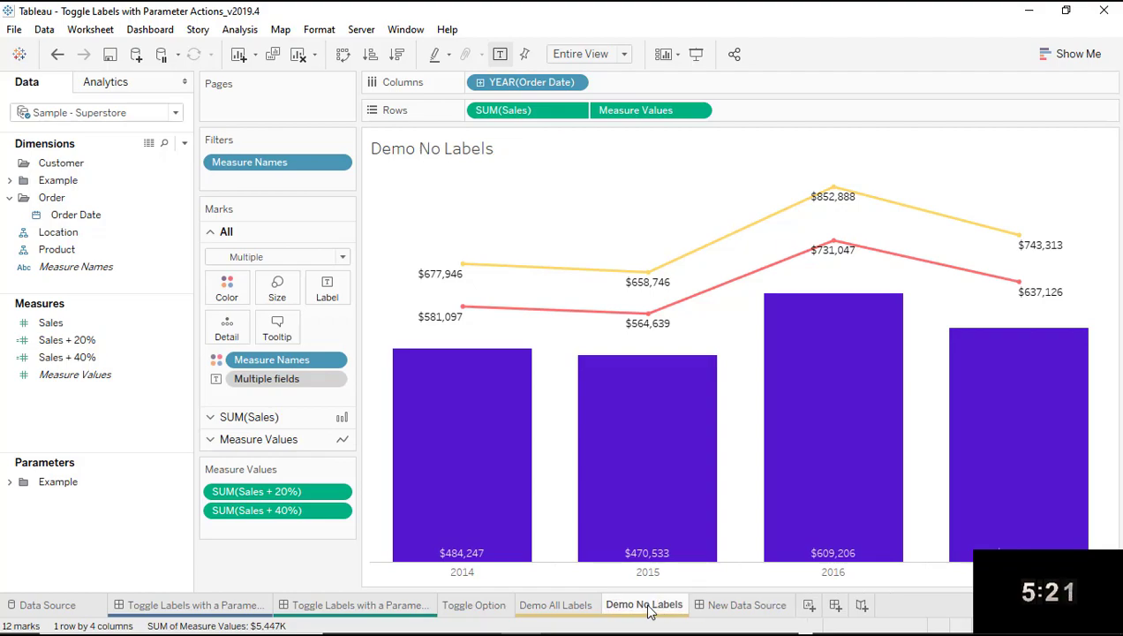
Remove the Label pills from the SUM(Sales) and Measure Values cards, then return to Demo All Labels.
click(213, 418)
drag(263, 402, 254, 574)
click(211, 439)
drag(237, 428, 239, 564)
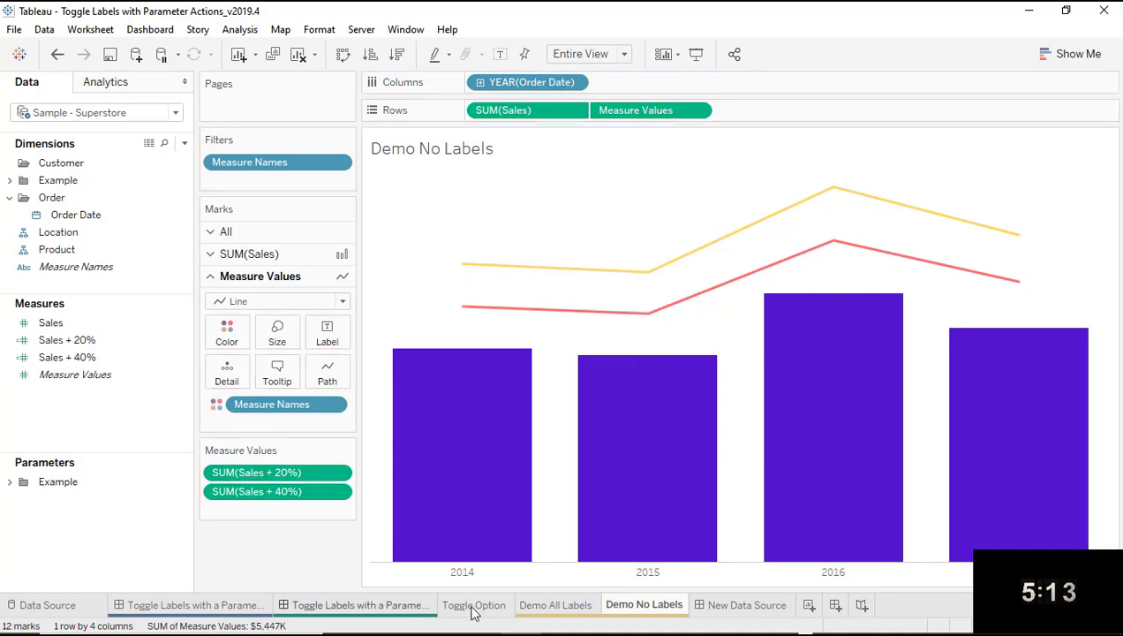
click(555, 605)
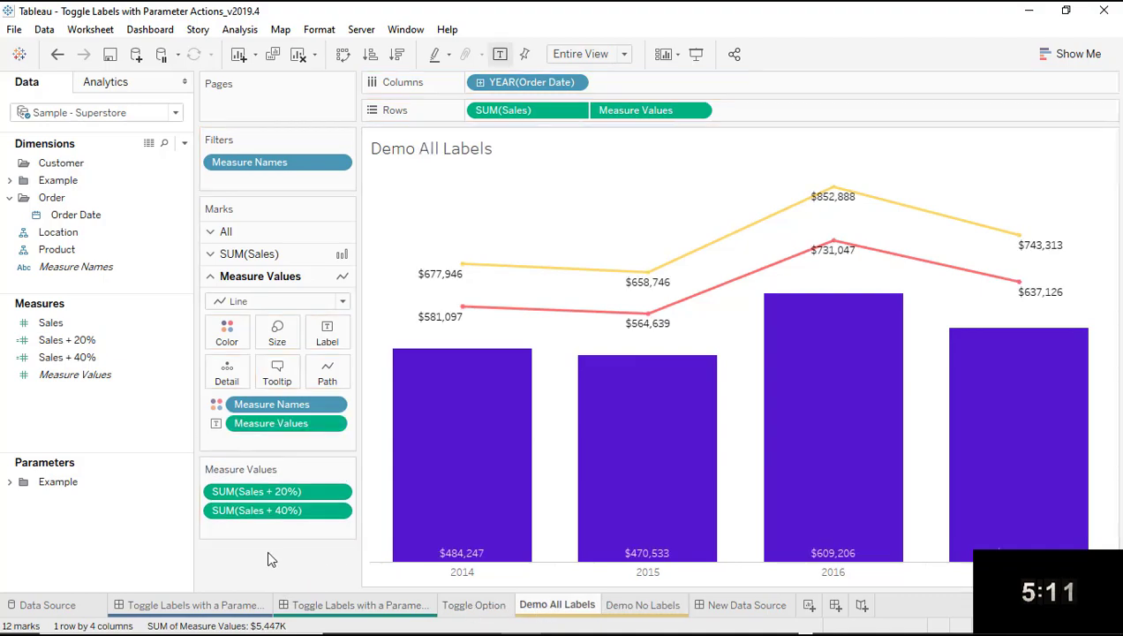
Create a String parameter named Which version with a List of allowable values.
click(183, 142)
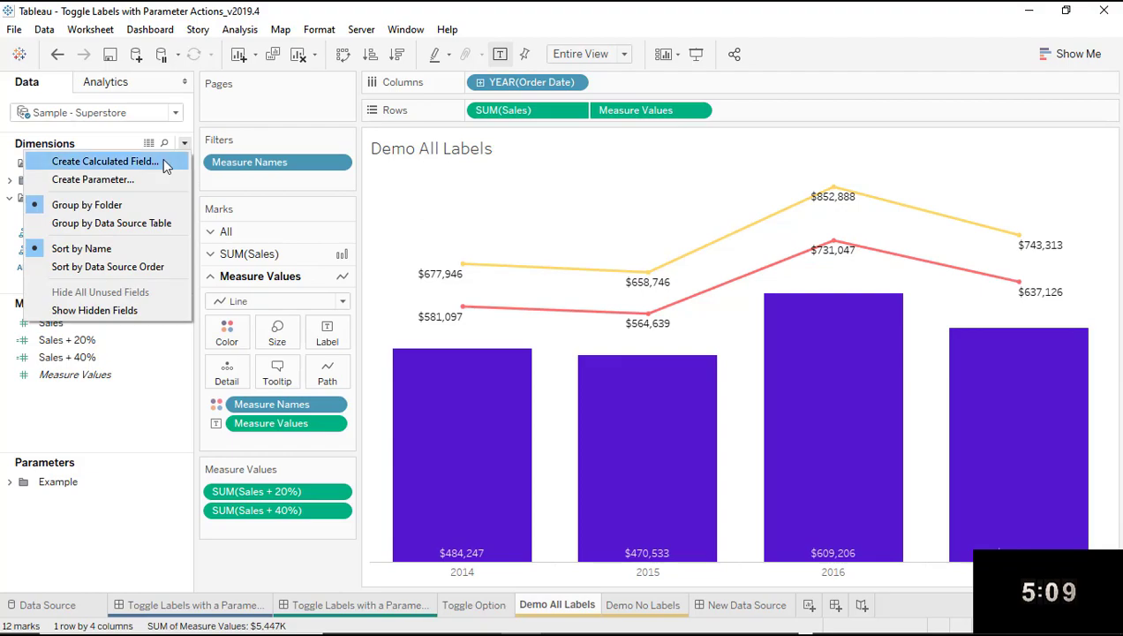
click(159, 180)
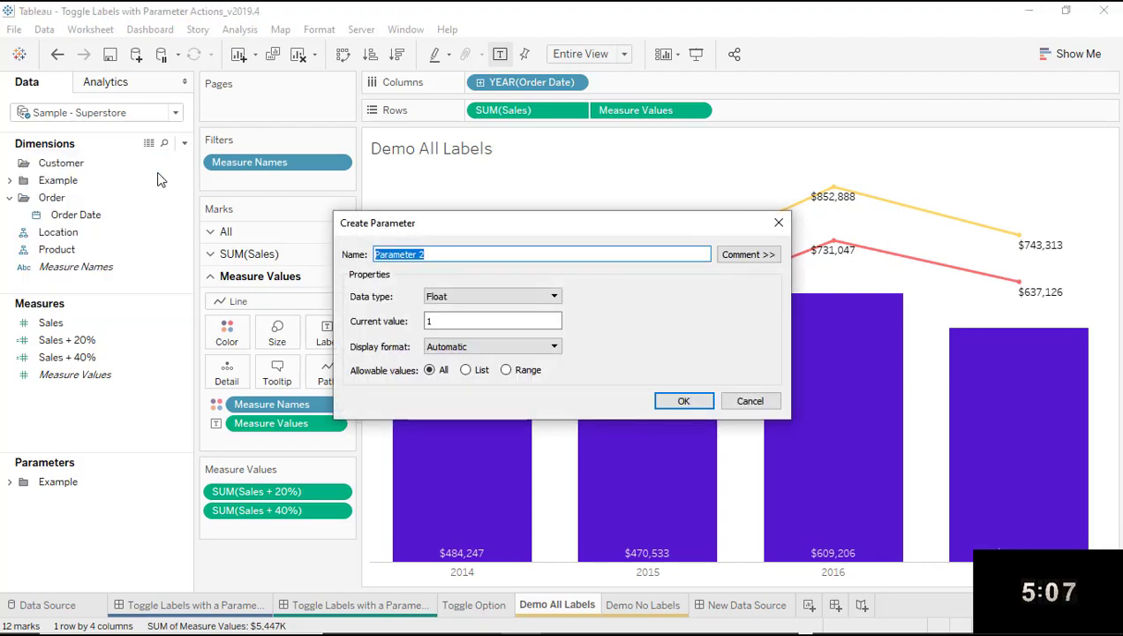
key(BackSpace)
text(Which version)
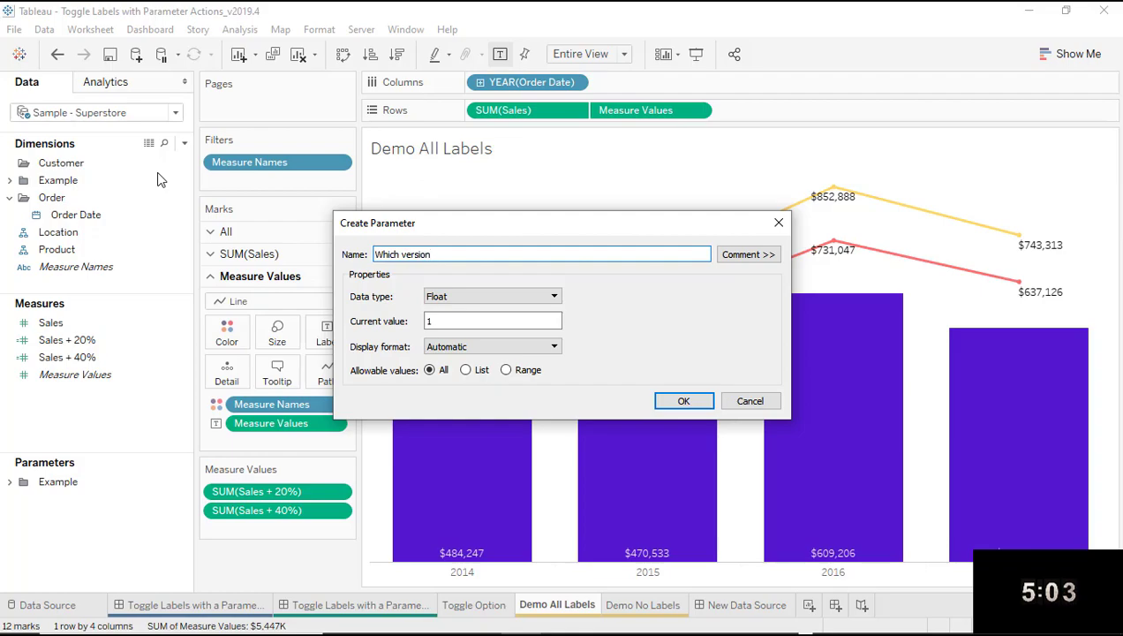
click(476, 296)
click(474, 331)
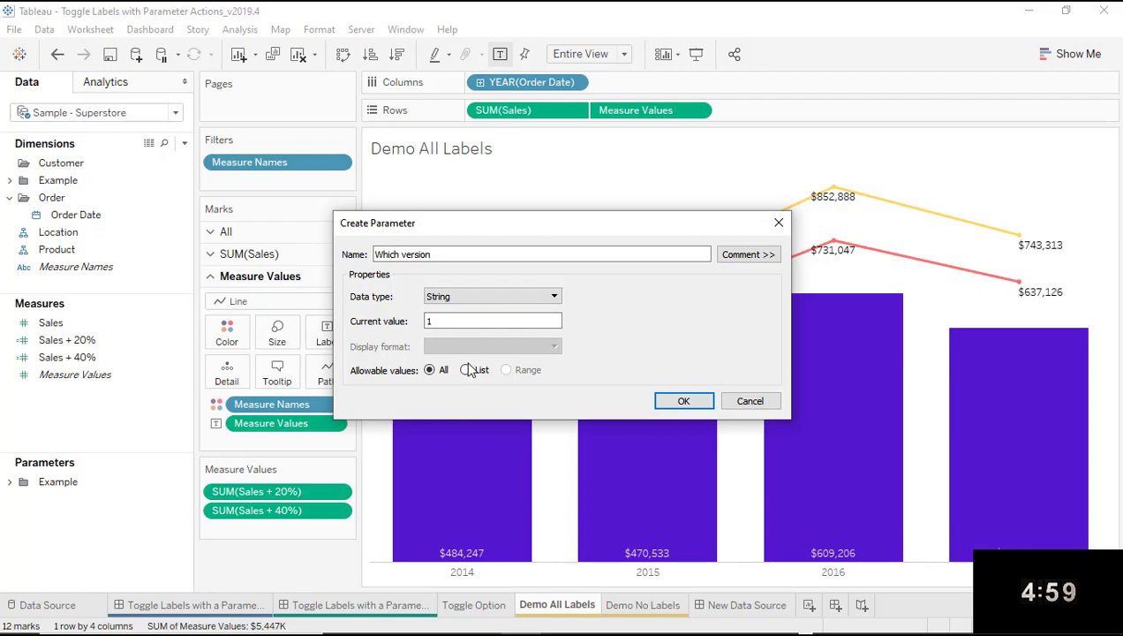
click(466, 369)
Add With Labels and Without Labels as the list values and create the parameter.
click(414, 439)
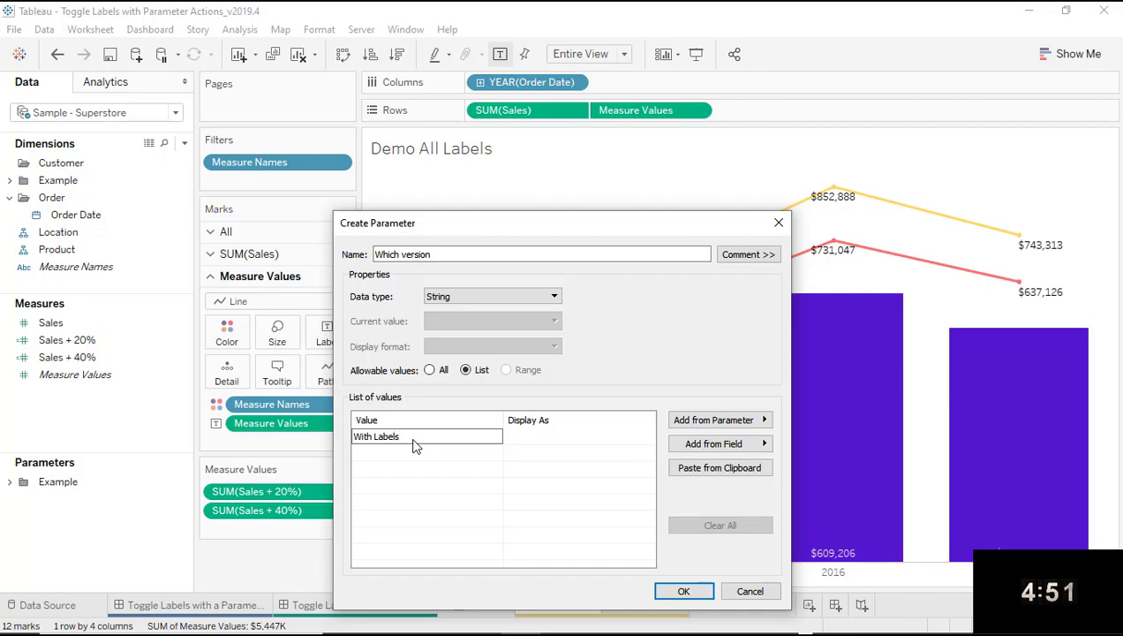
text(With Labels)
key(Return)
text(Without Labels)
key(Return)
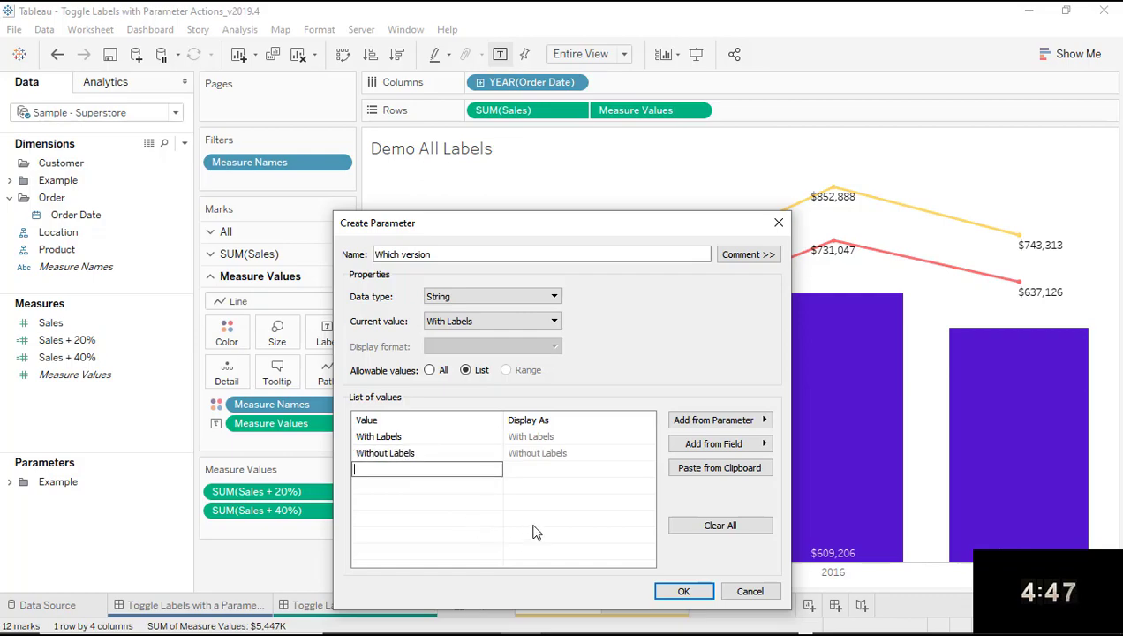
click(671, 590)
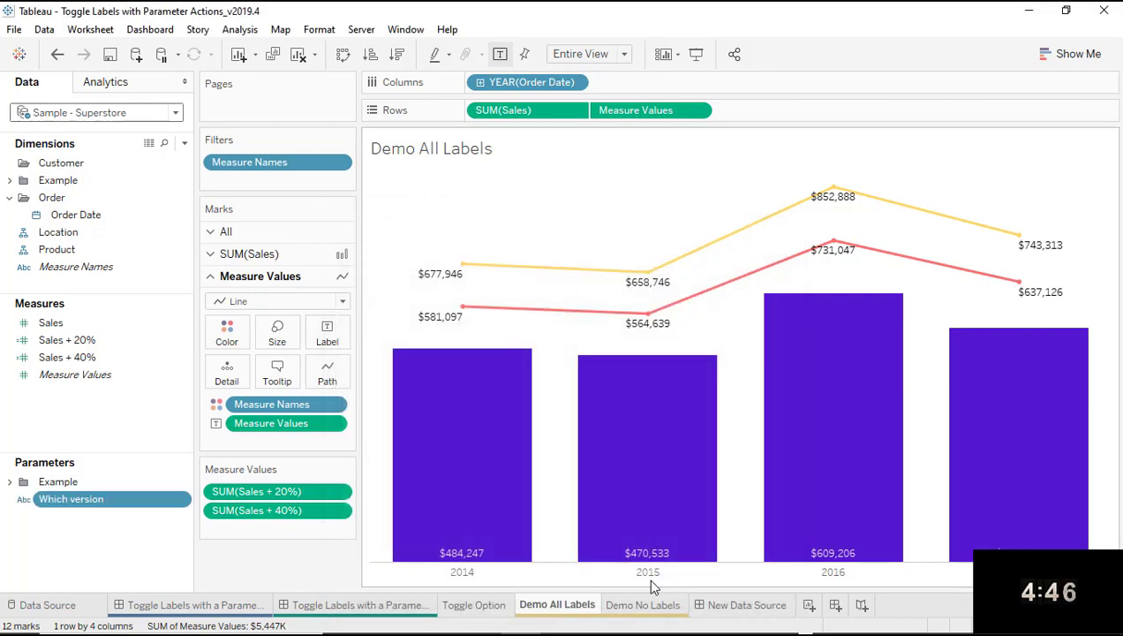
click(184, 142)
click(177, 160)
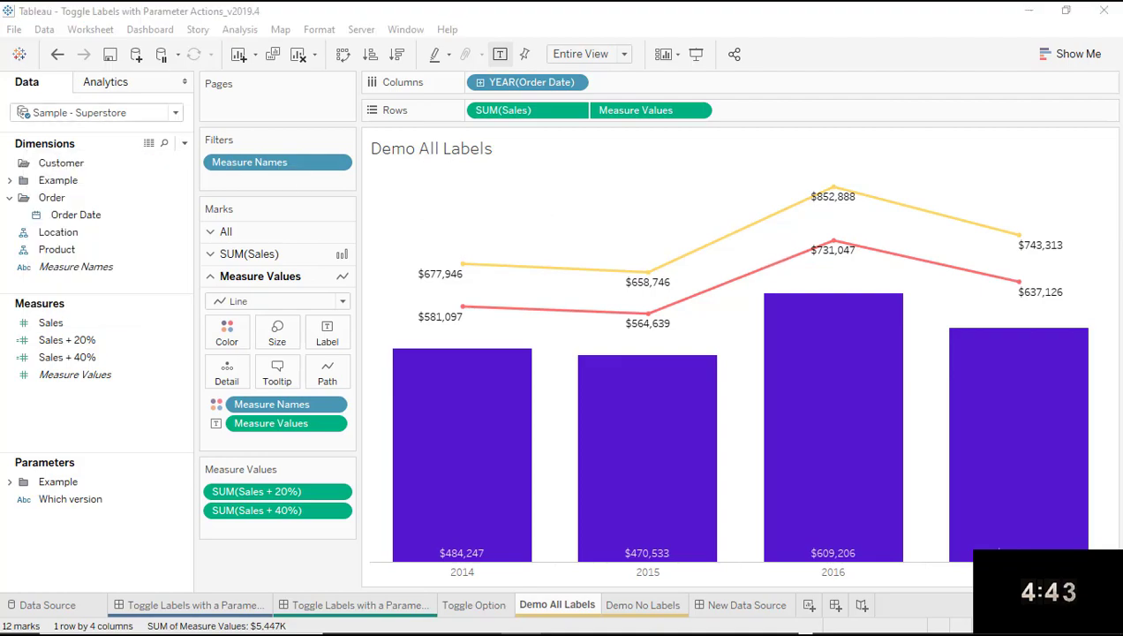
Name the calculated field Which version, use formula [Which version], and save it.
drag(565, 120, 484, 175)
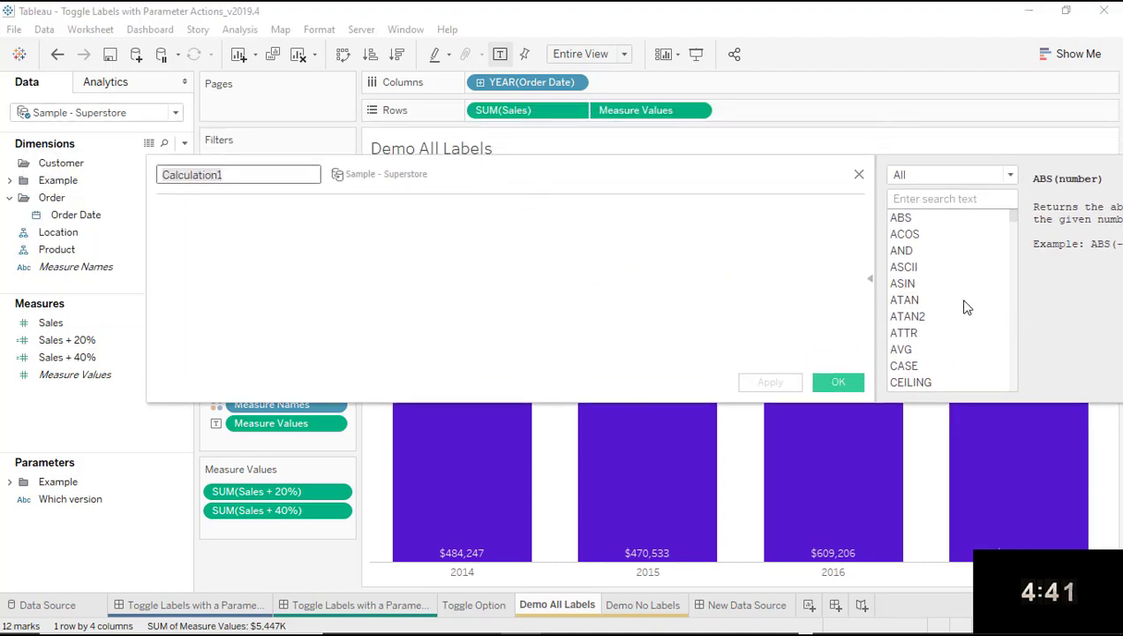
click(873, 283)
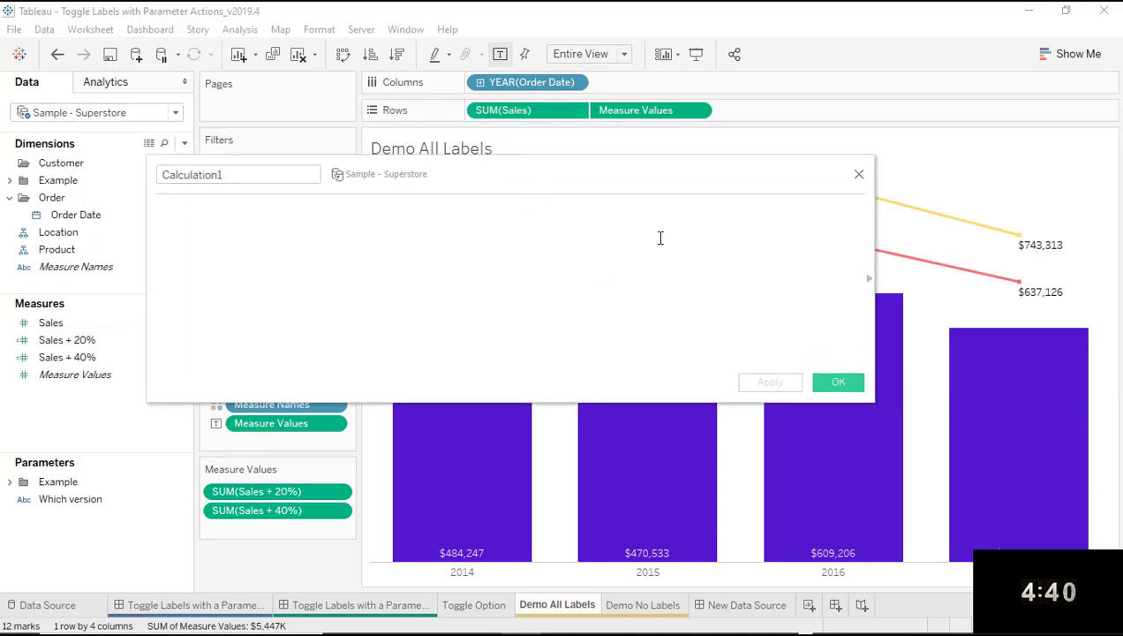
double_click(287, 174)
text(Which version)
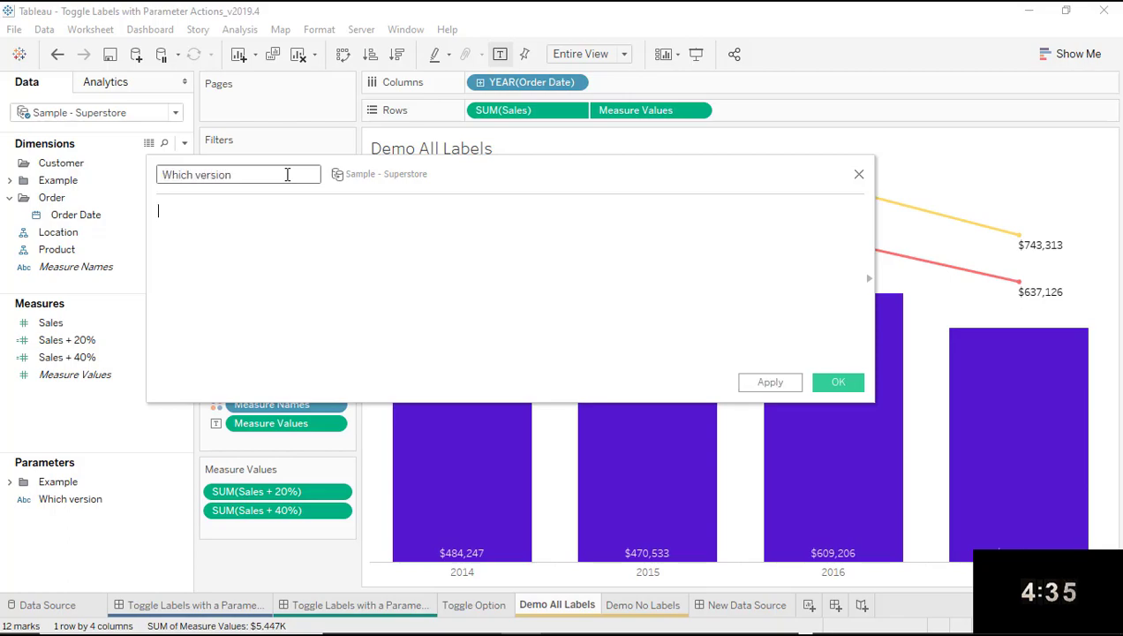
text(whi)
key(Return)
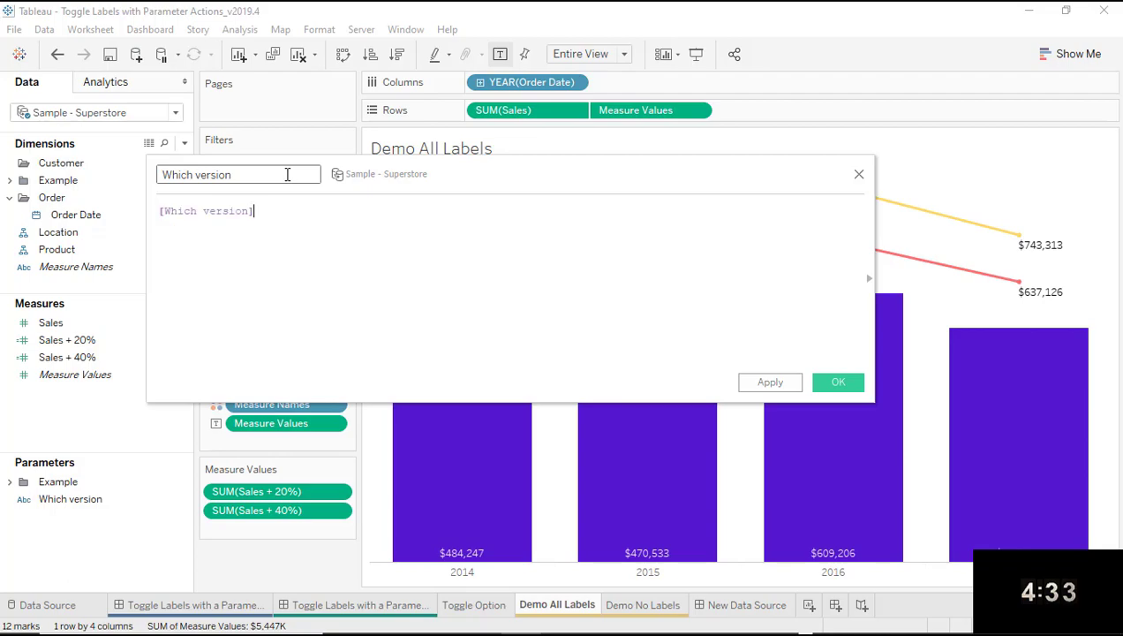
ctrl+scroll(373, 272, up, 5)
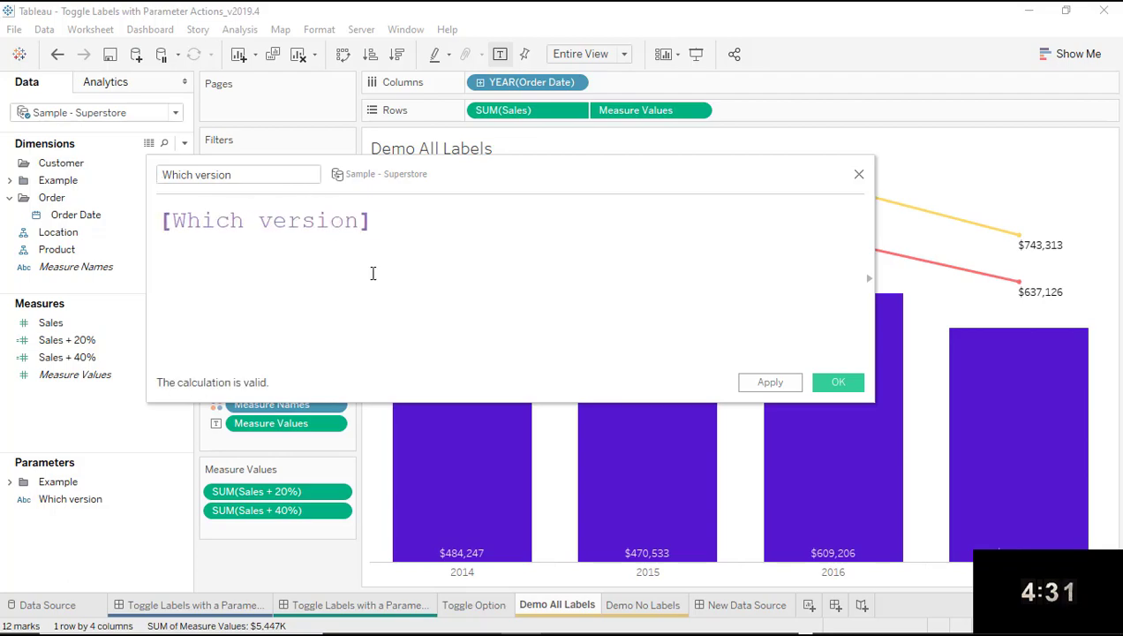
click(830, 387)
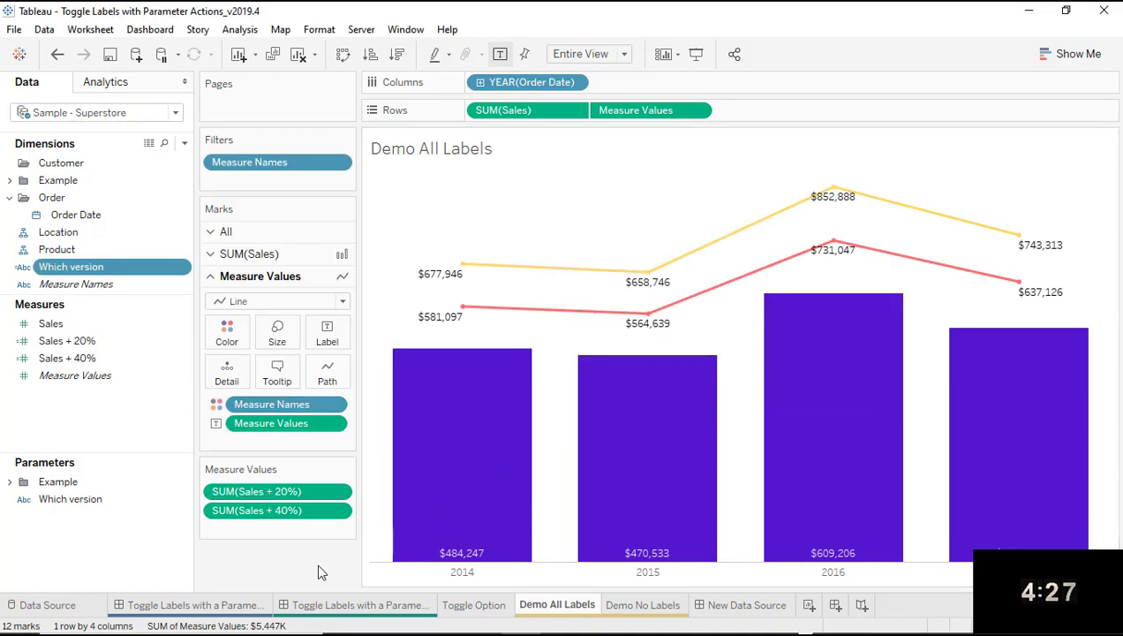
Show the Which version parameter control and filter Demo All Labels to With Labels only.
right_click(179, 503)
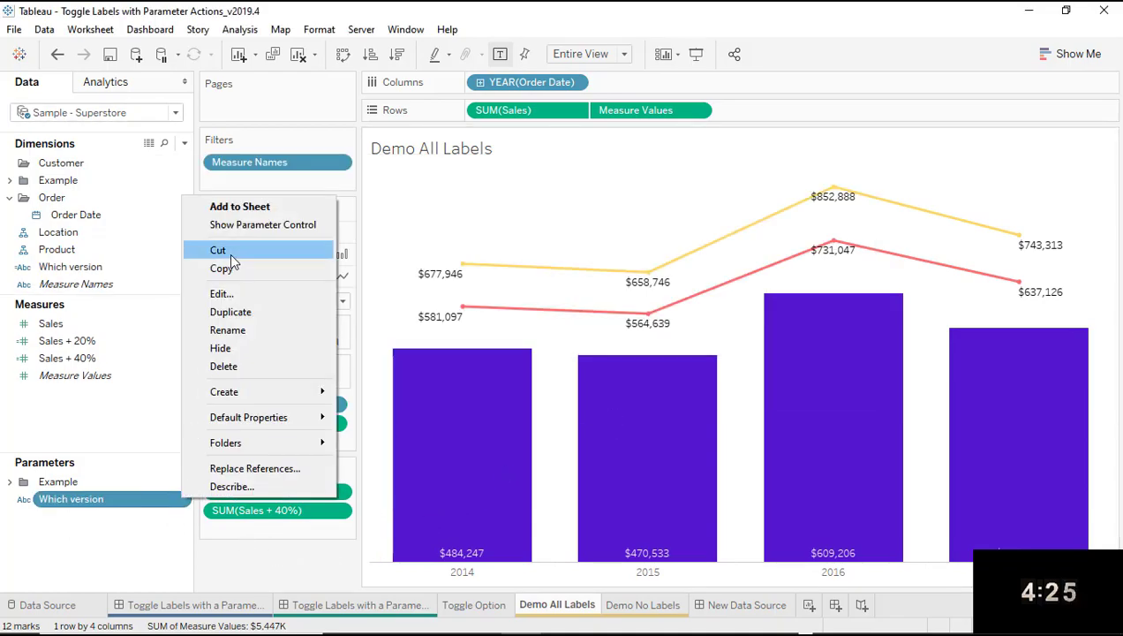
click(235, 226)
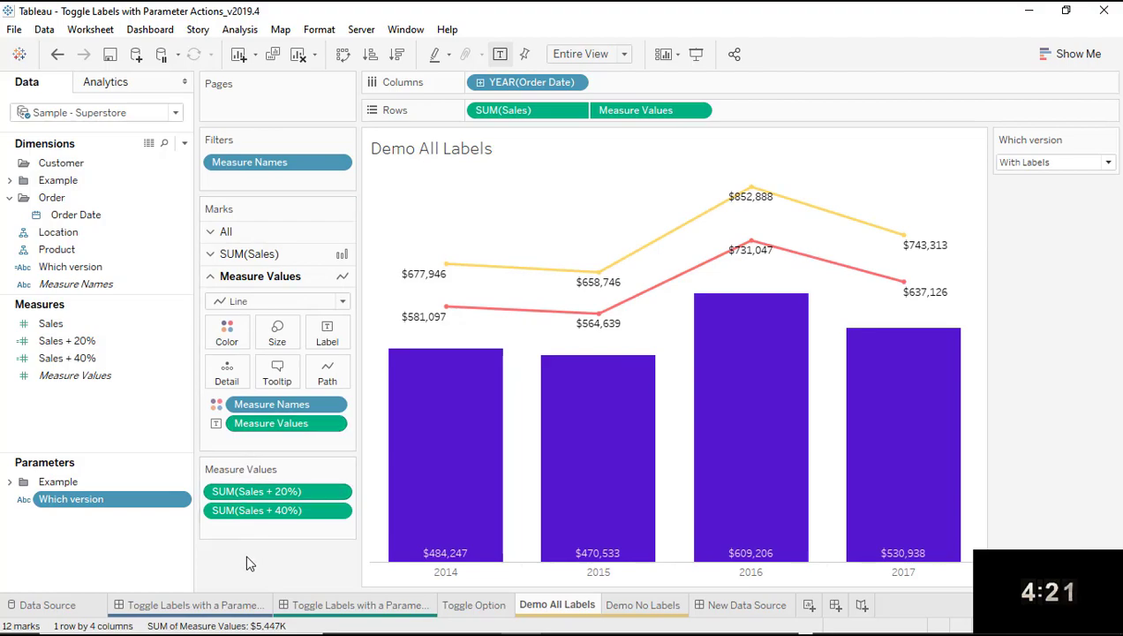
drag(89, 267, 244, 191)
click(395, 203)
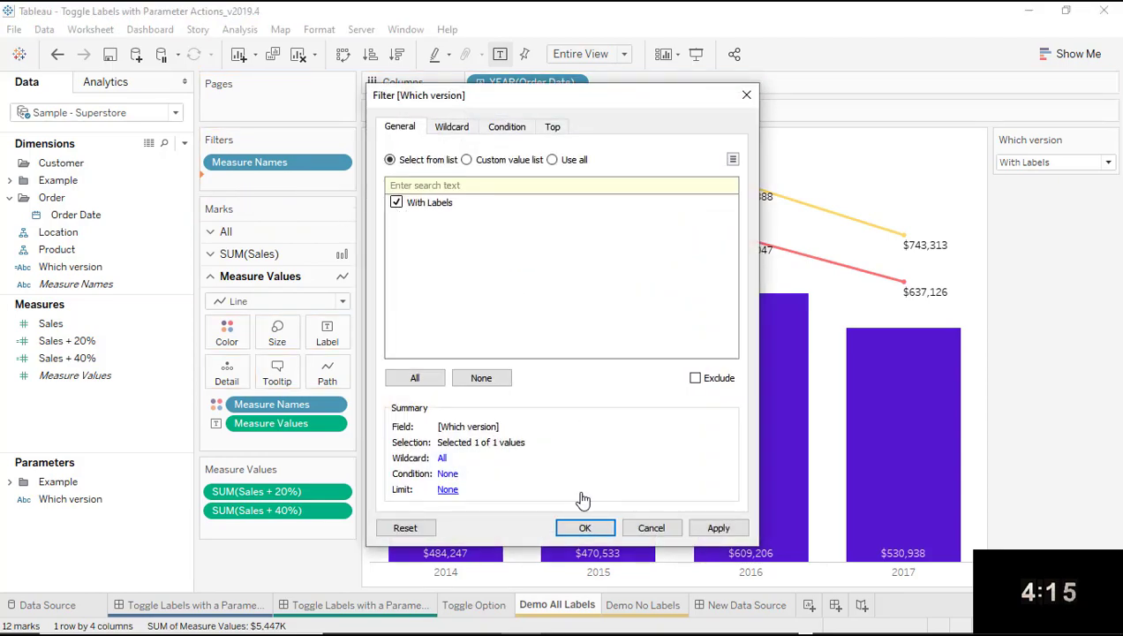
click(583, 528)
Set the Which version parameter to Without Labels and go to the Demo No Labels sheet.
click(1060, 163)
click(1052, 193)
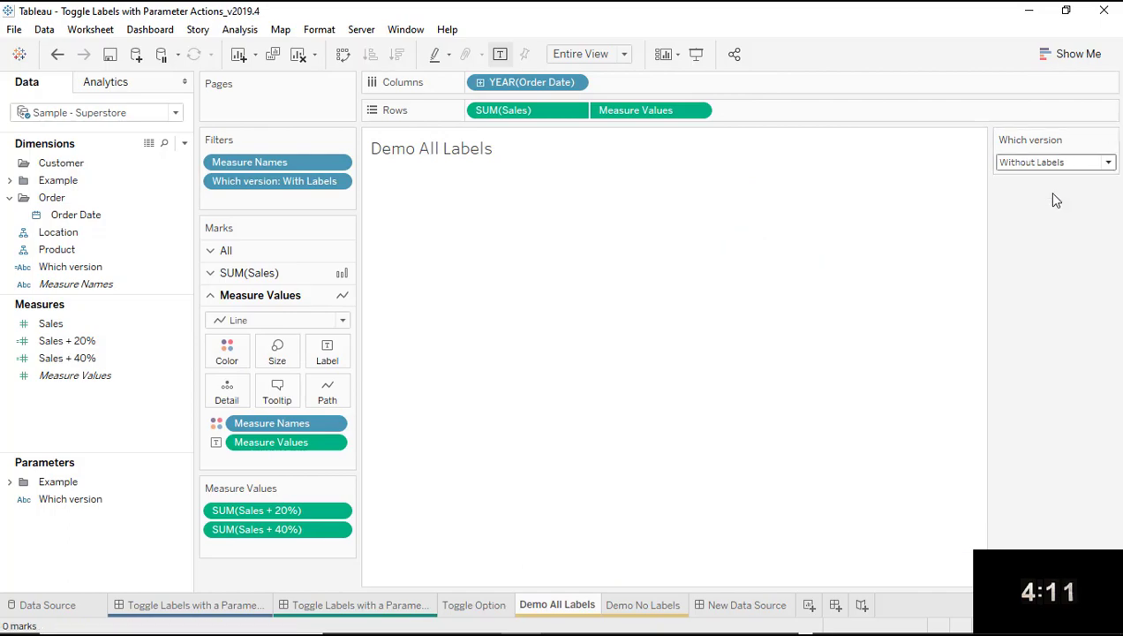
click(658, 605)
Add Which version to Demo No Labels' filters, keeping only Without Labels.
drag(69, 267, 250, 197)
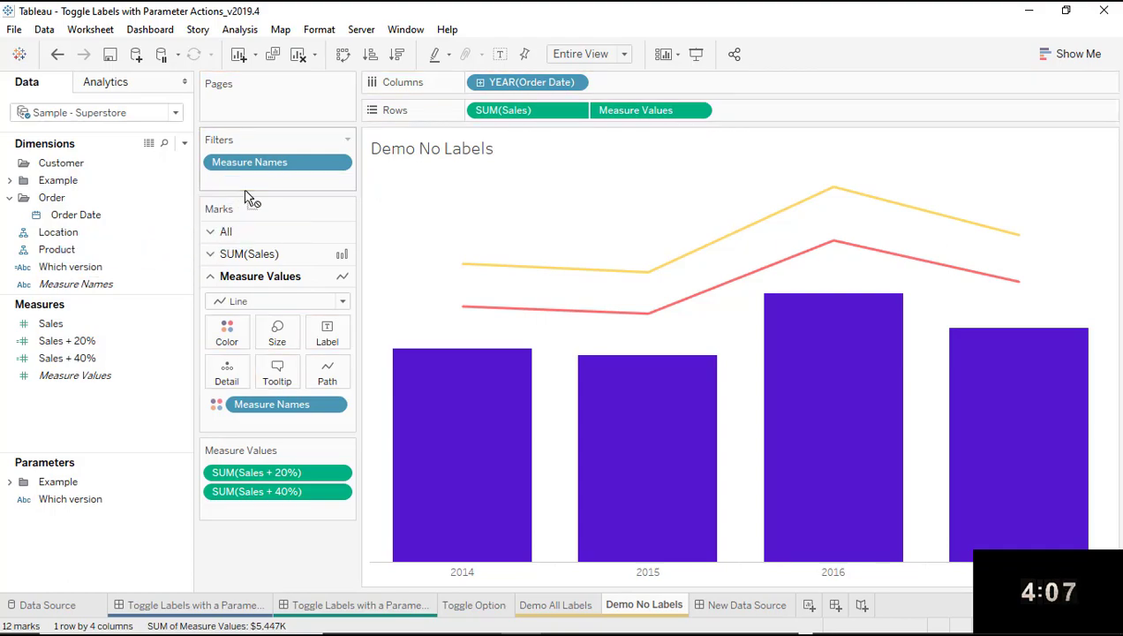
drag(84, 267, 263, 189)
click(396, 202)
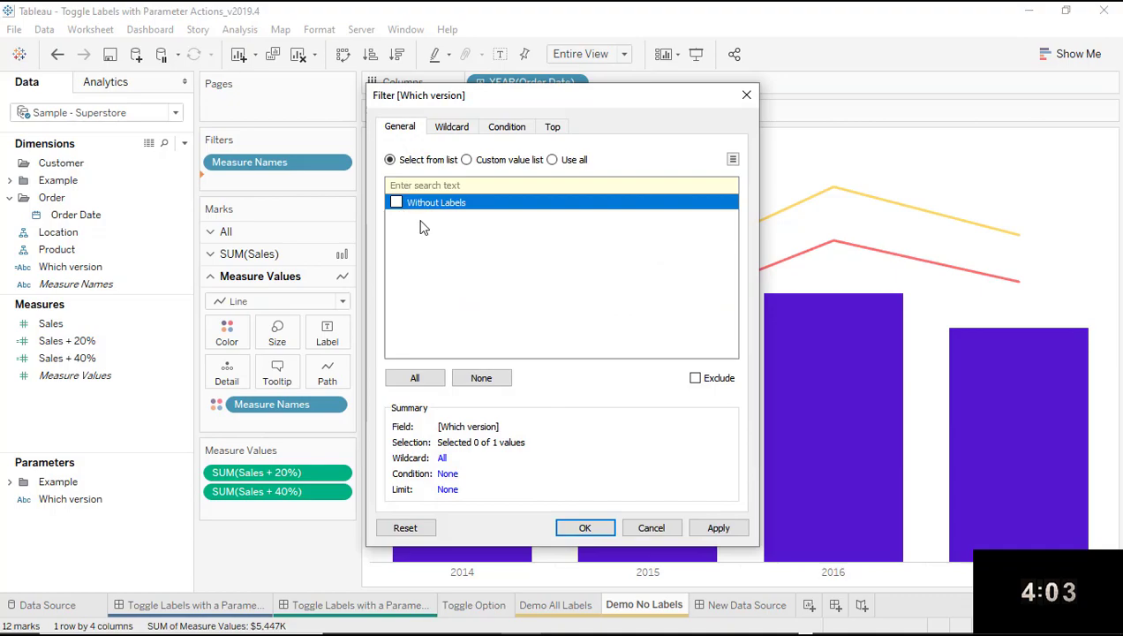
click(397, 203)
click(583, 526)
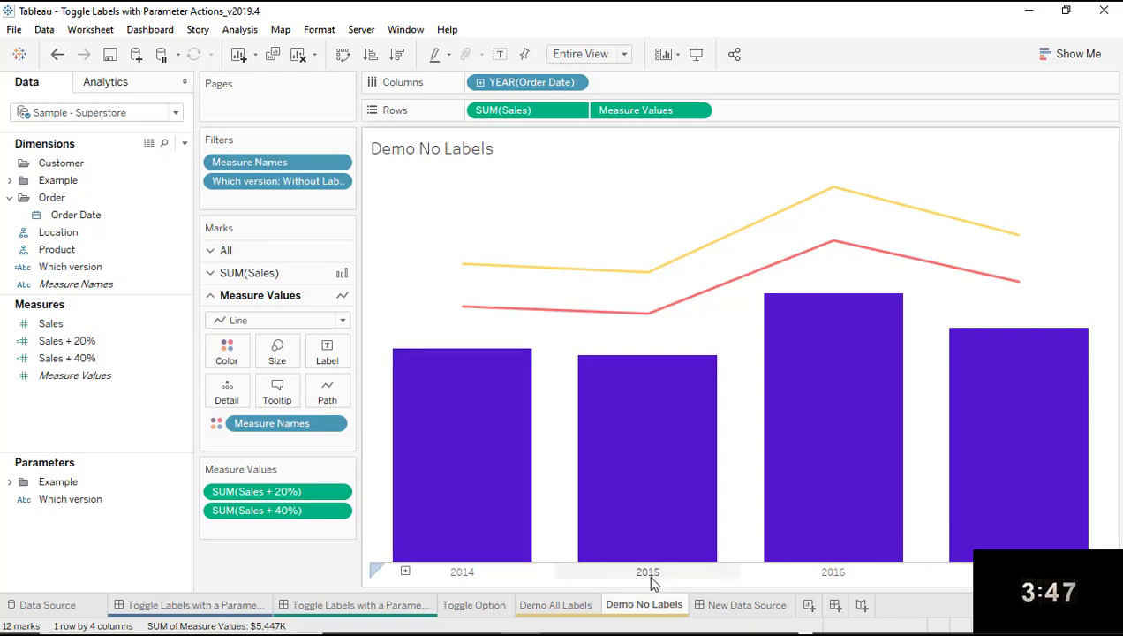
click(731, 604)
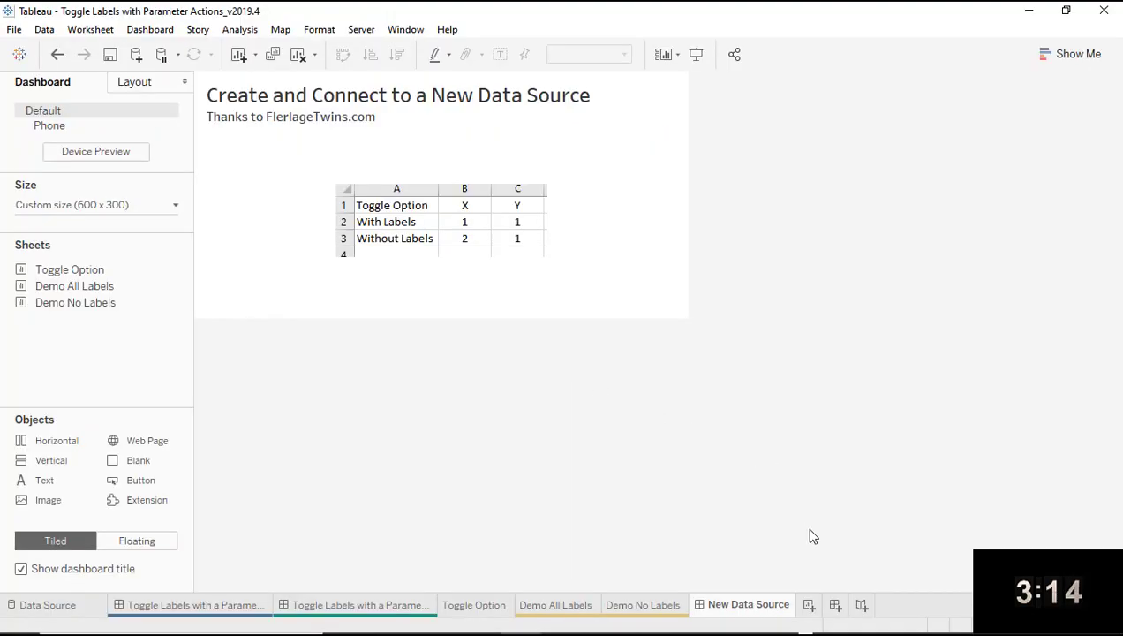
Create a new blank worksheet, Sheet 8.
click(809, 605)
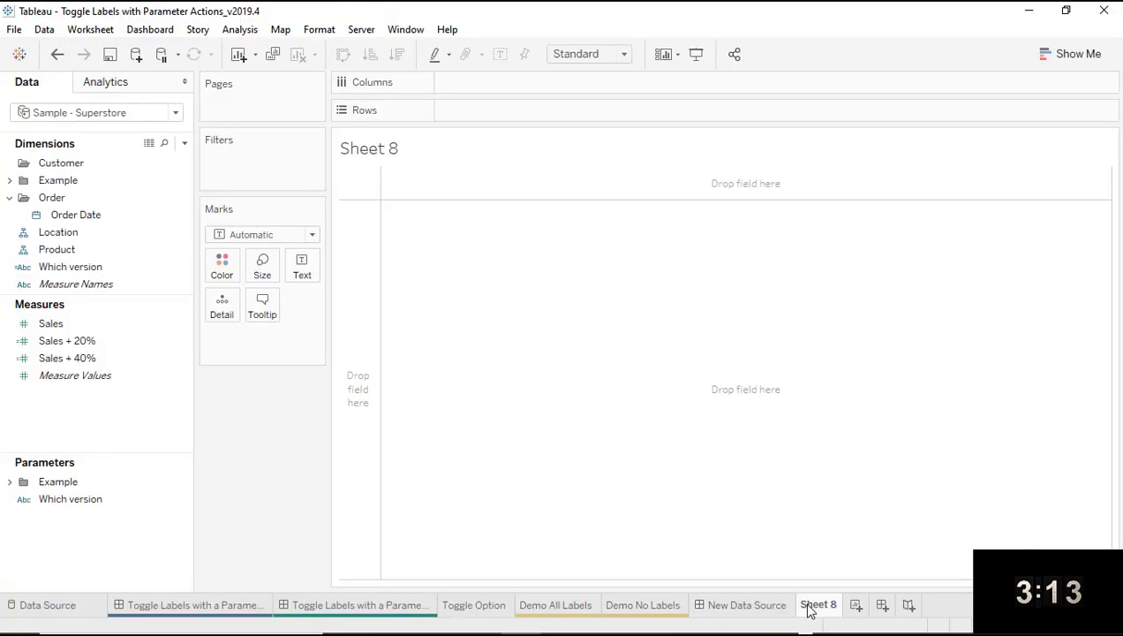
From the Toggle data source, plot SUM(X) by SUM(Y), with Toggle Option on Shape and larger marks.
click(175, 113)
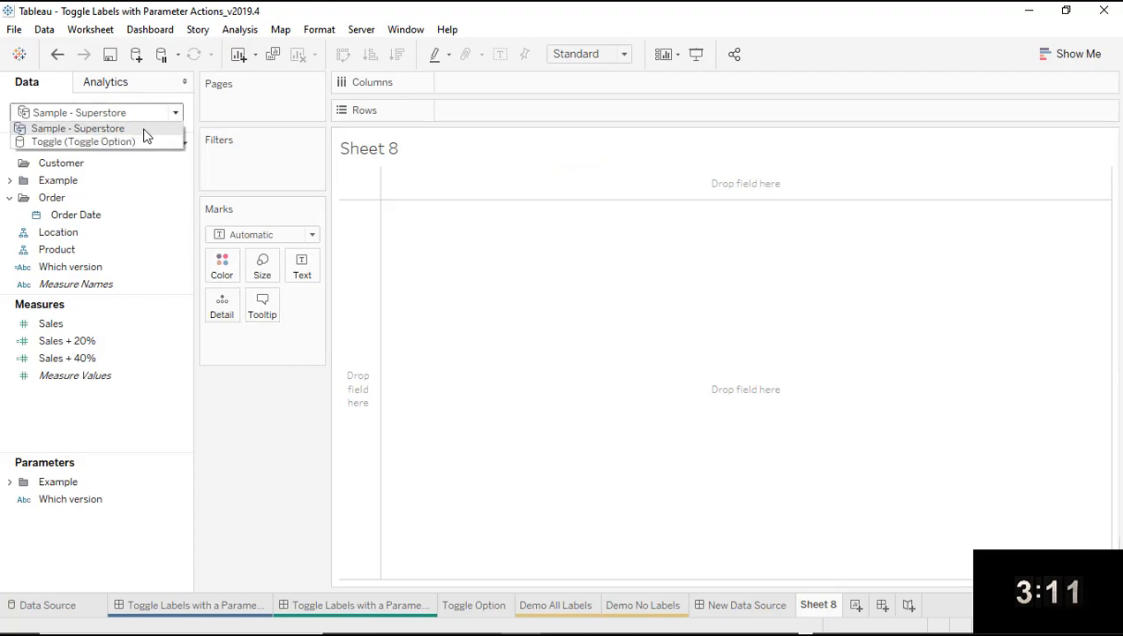
click(145, 142)
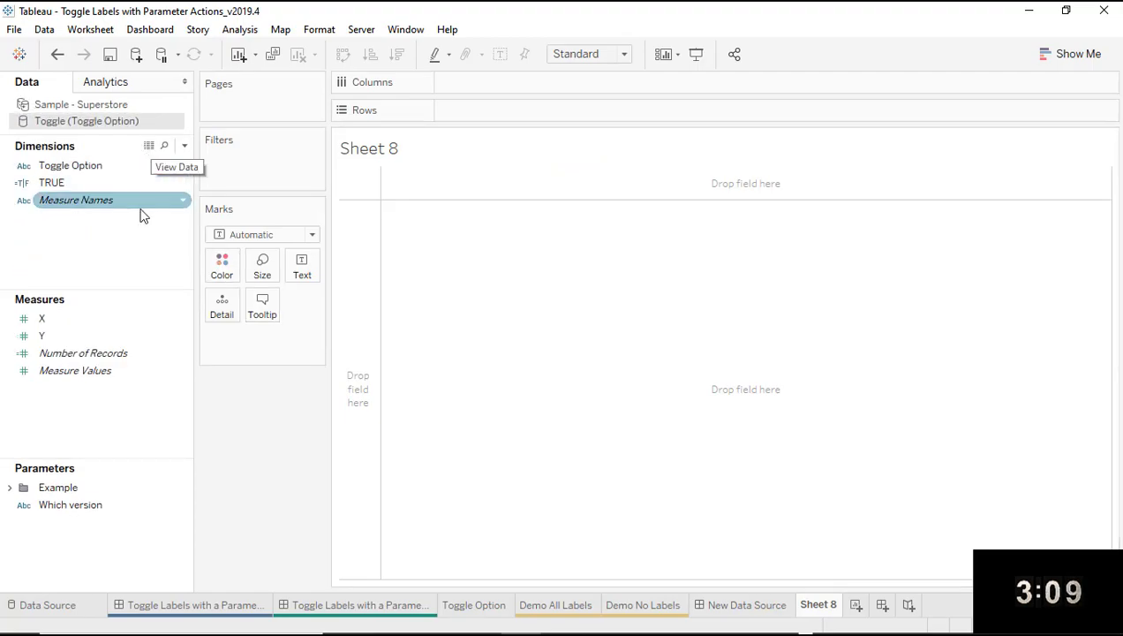
drag(46, 320, 459, 88)
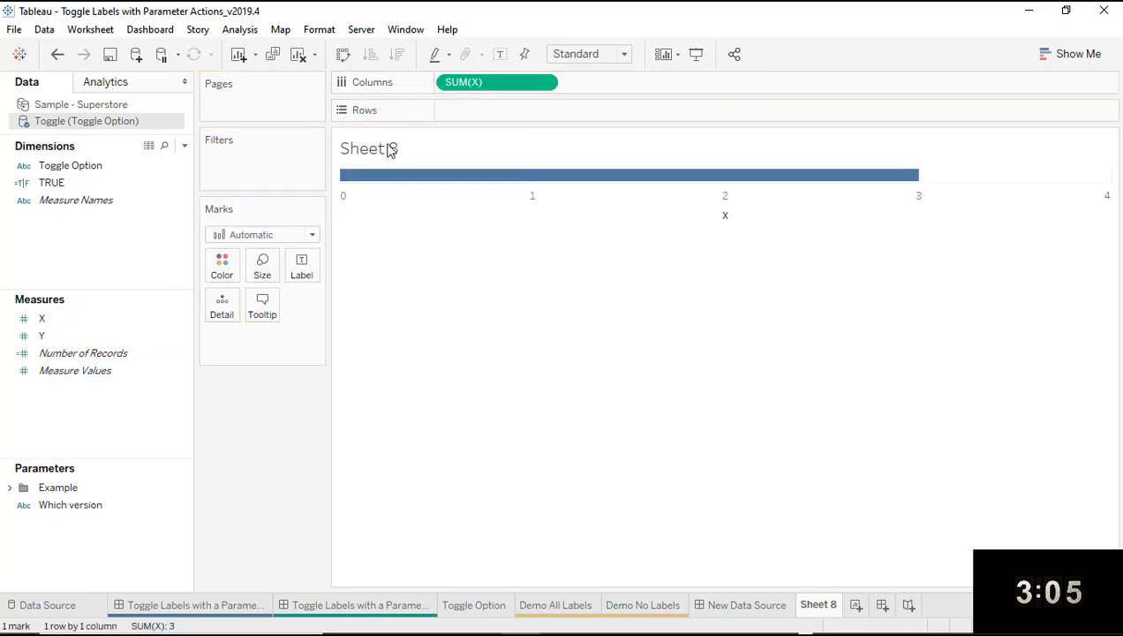
drag(75, 340, 499, 118)
click(75, 169)
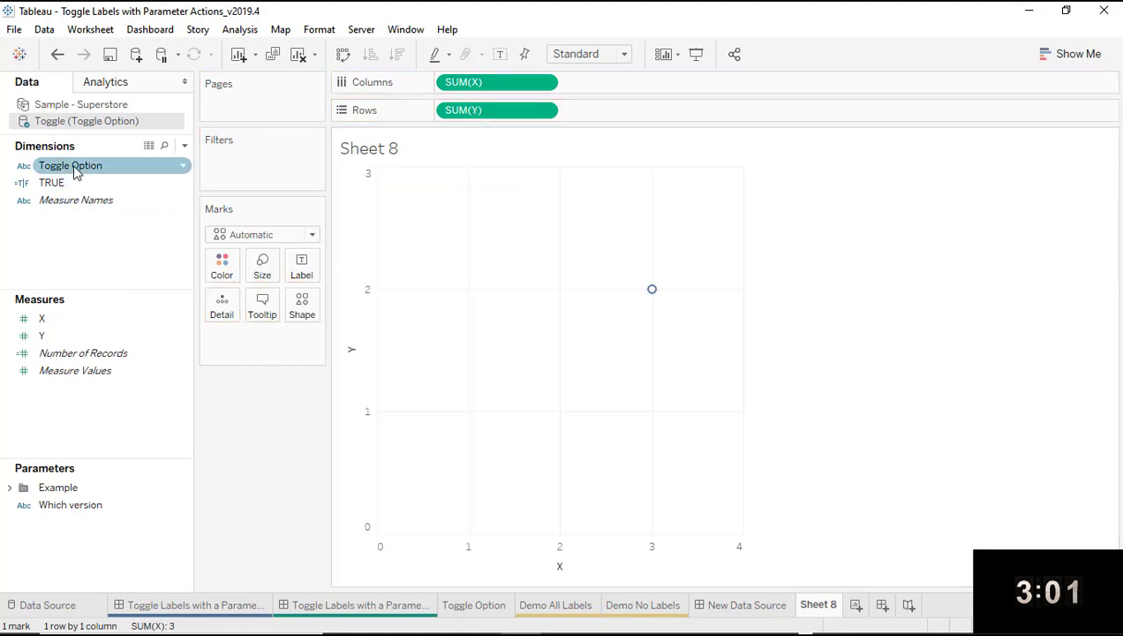
drag(75, 171, 422, 320)
click(262, 267)
Enlarge Sheet 8's marks to maximum size.
click(277, 433)
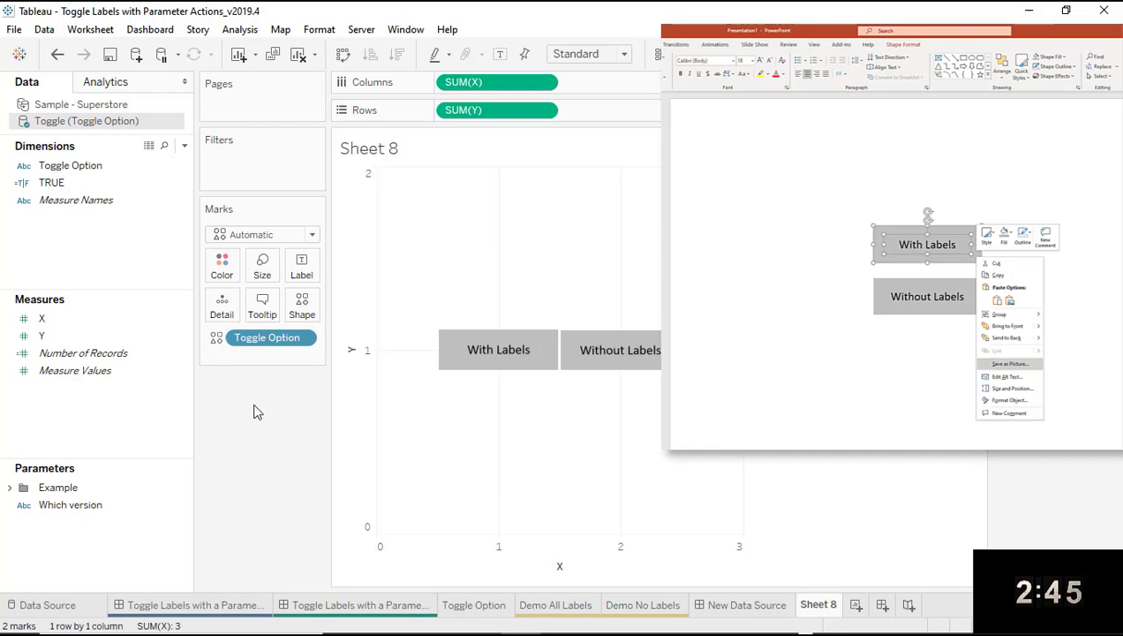
Hide the headers of both the vertical and horizontal axes on Sheet 8.
right_click(355, 344)
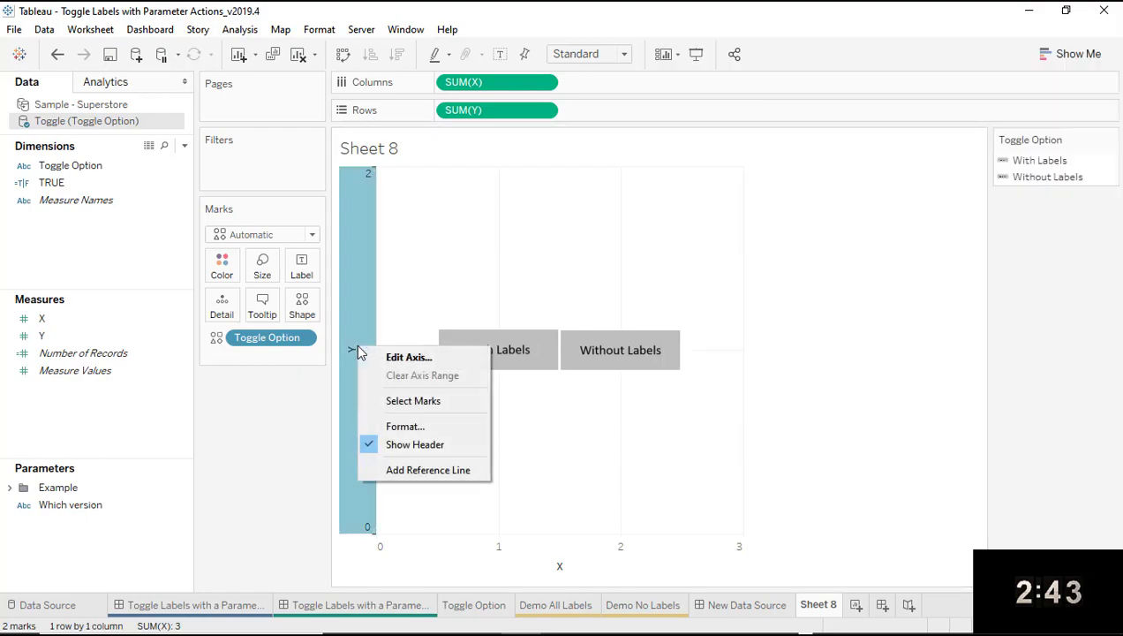
click(372, 446)
right_click(406, 553)
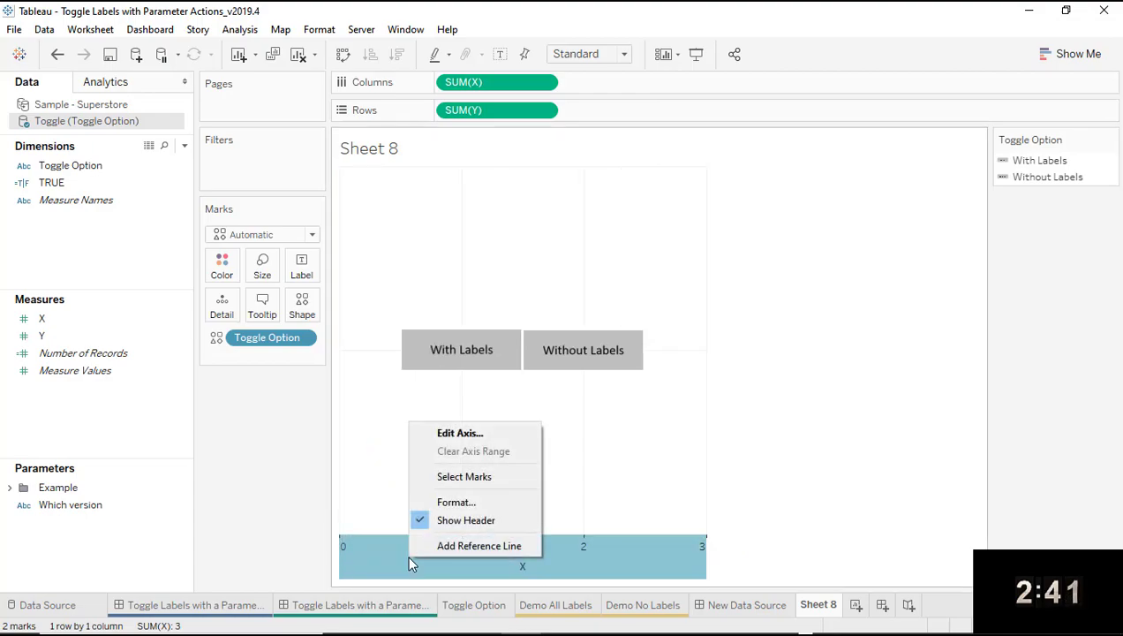
click(424, 518)
Copy the Toggle Option sheet's formatting and paste it onto Sheet 8.
click(474, 605)
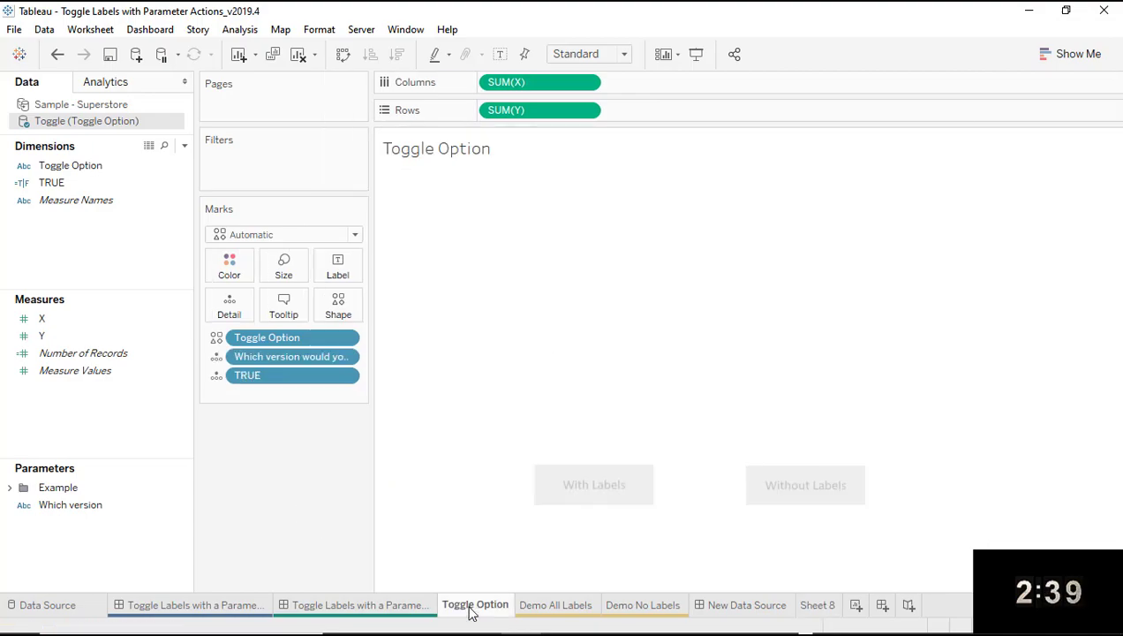
right_click(471, 610)
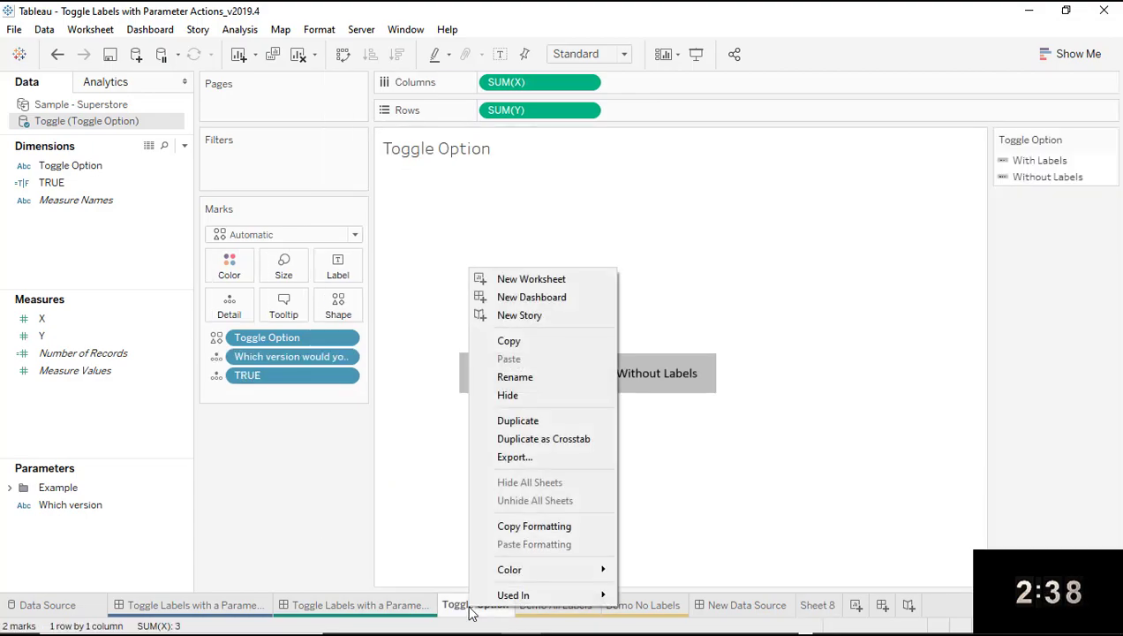
click(491, 524)
click(818, 605)
right_click(821, 607)
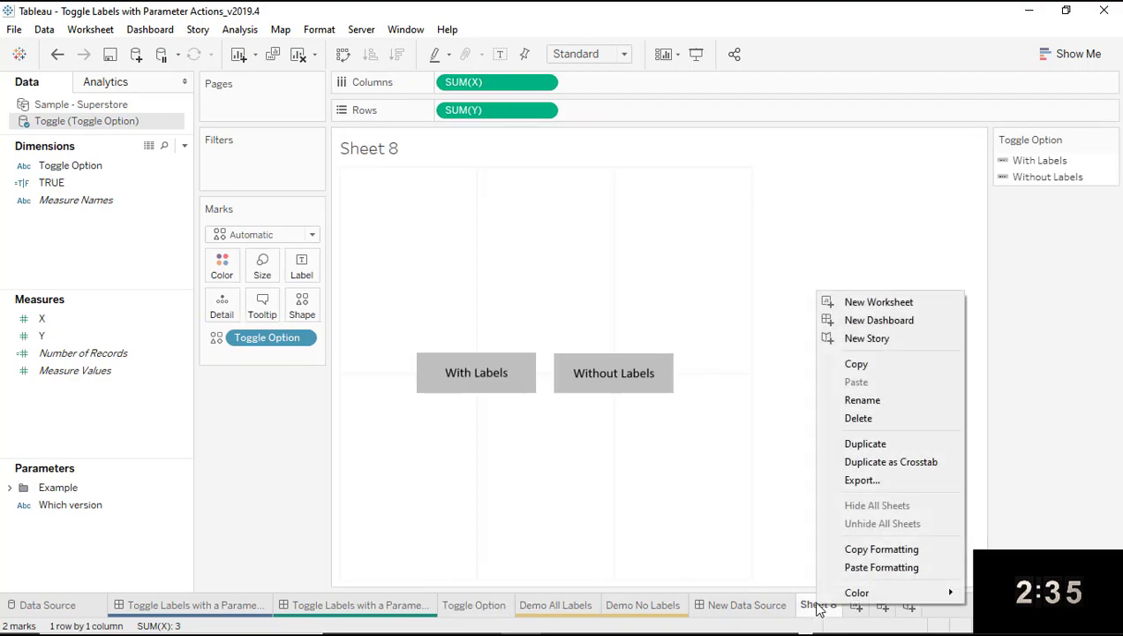
click(832, 570)
Rename Sheet 8 to 'Toggle'.
double_click(819, 607)
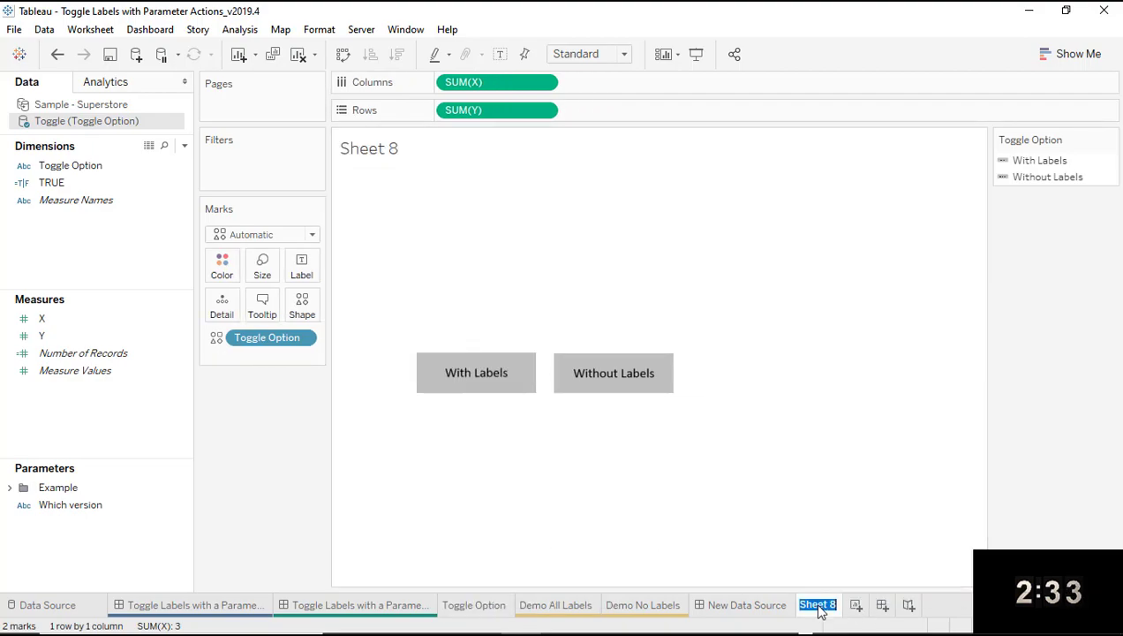
text(Toggle)
key(Return)
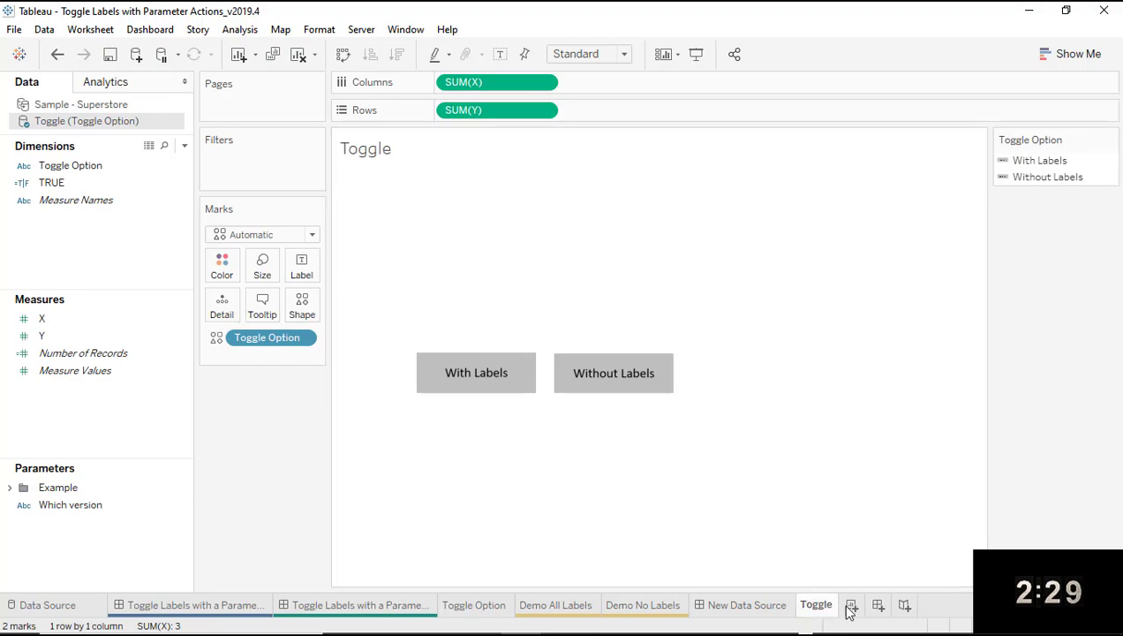
Add a new dashboard and give it a fixed custom size of 700 px wide by 500 px high.
click(879, 605)
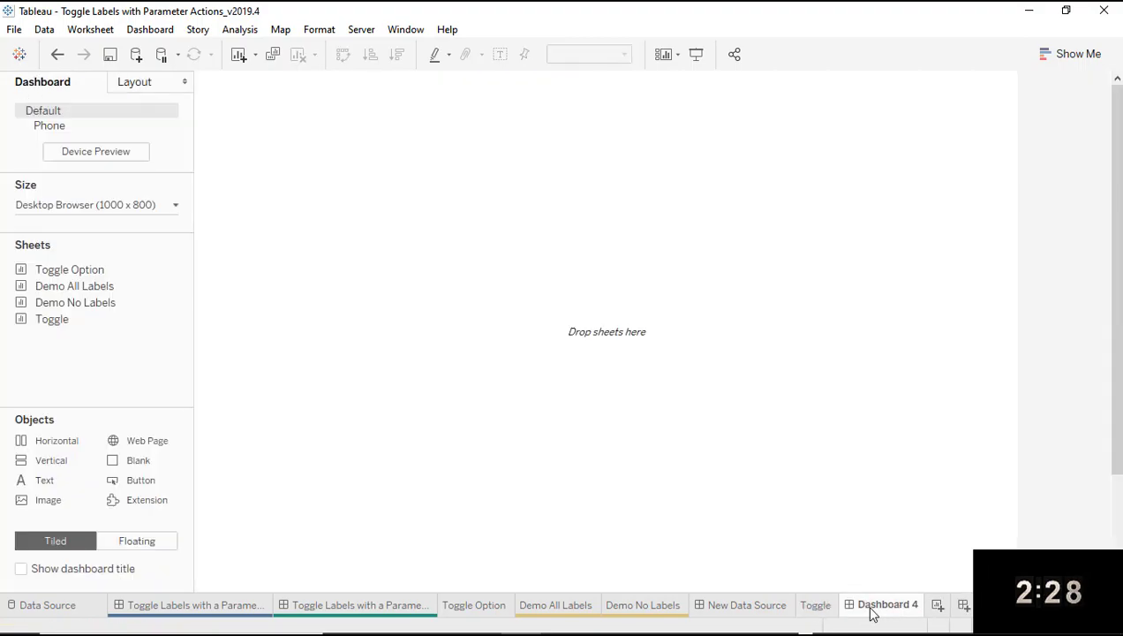
click(111, 205)
click(85, 309)
click(86, 309)
click(86, 309)
click(160, 309)
click(161, 309)
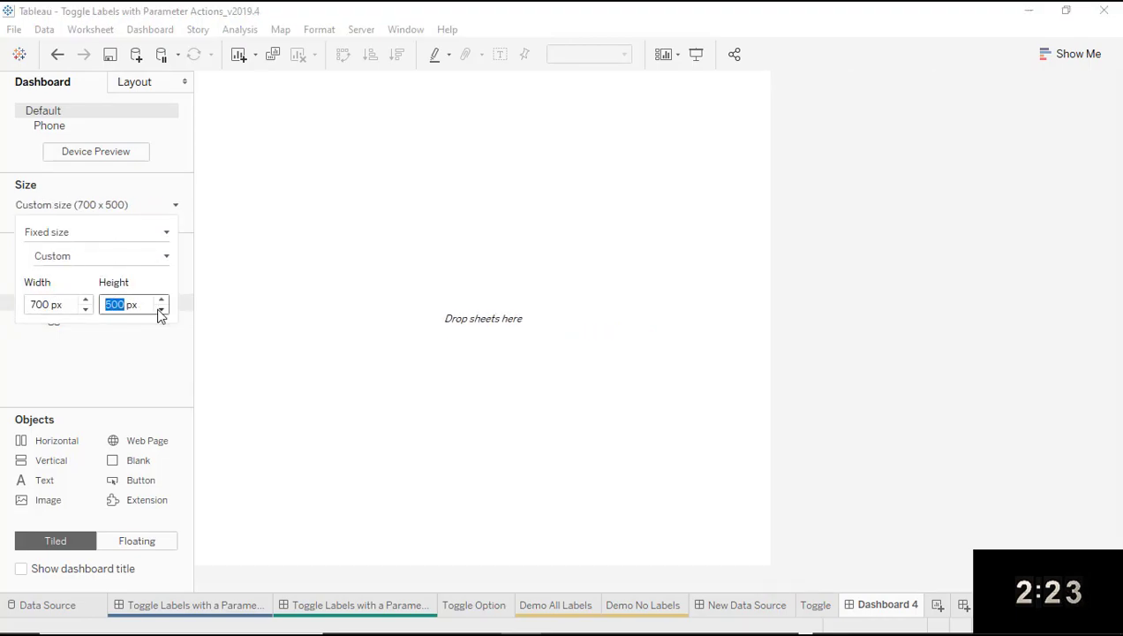
click(160, 309)
click(161, 309)
click(125, 346)
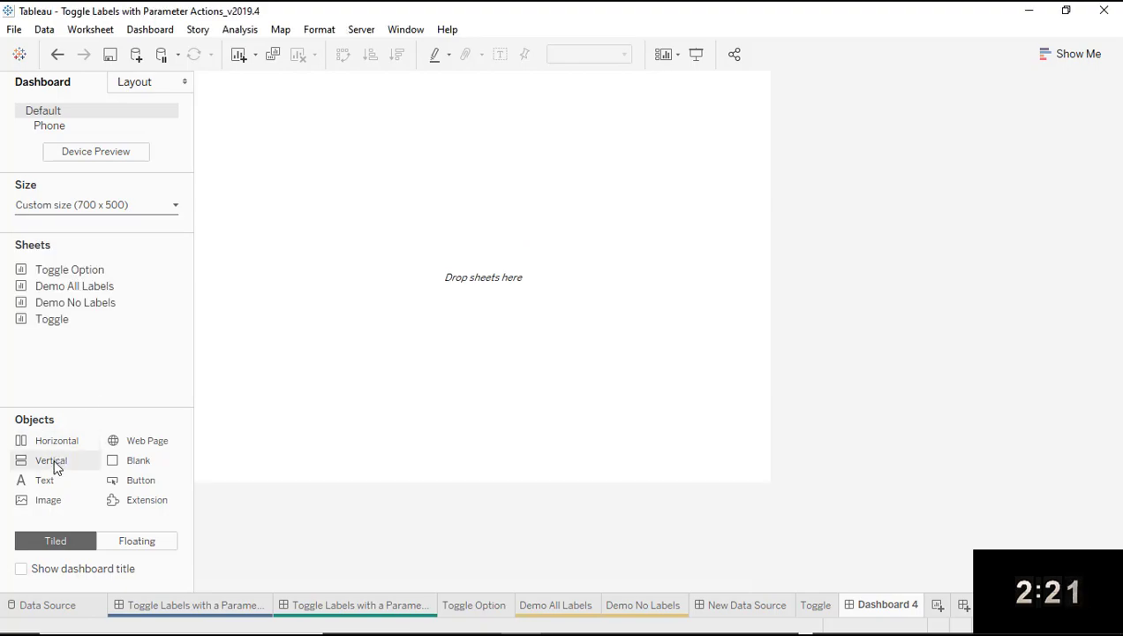
Add a vertical container and stack Demo All Labels and Demo No Labels in it.
drag(40, 466, 292, 326)
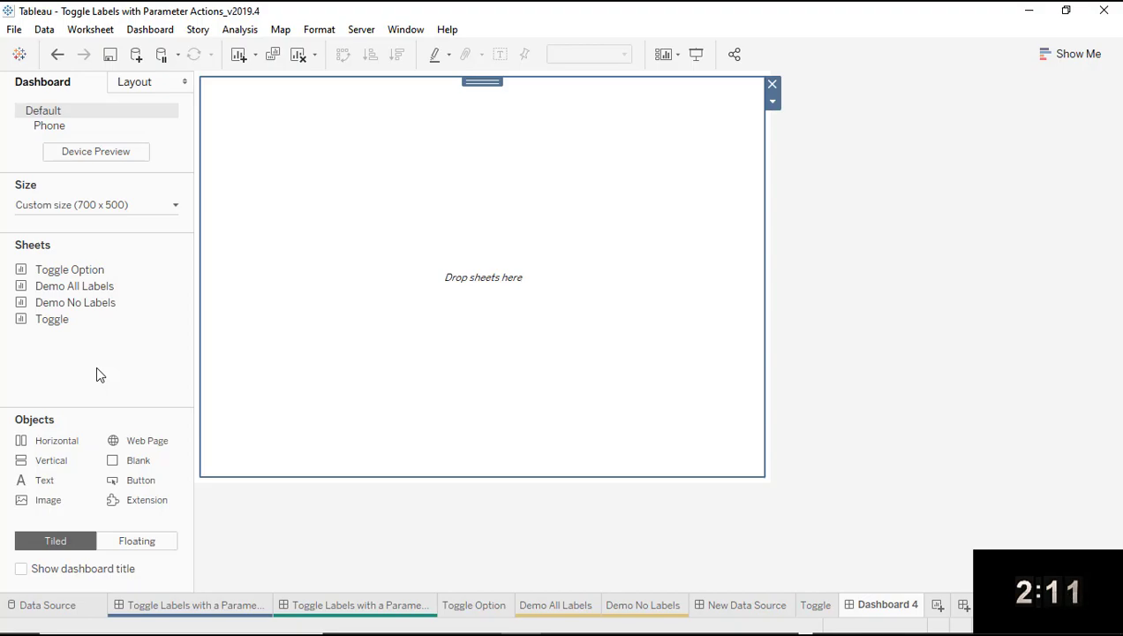
drag(104, 288, 277, 269)
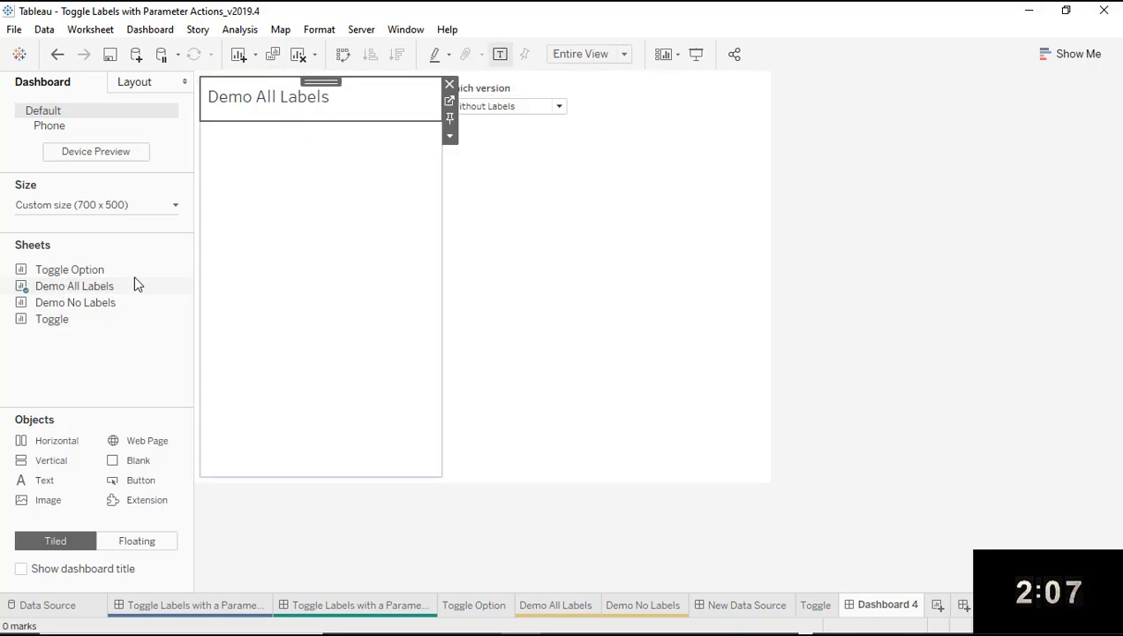
drag(101, 301, 264, 247)
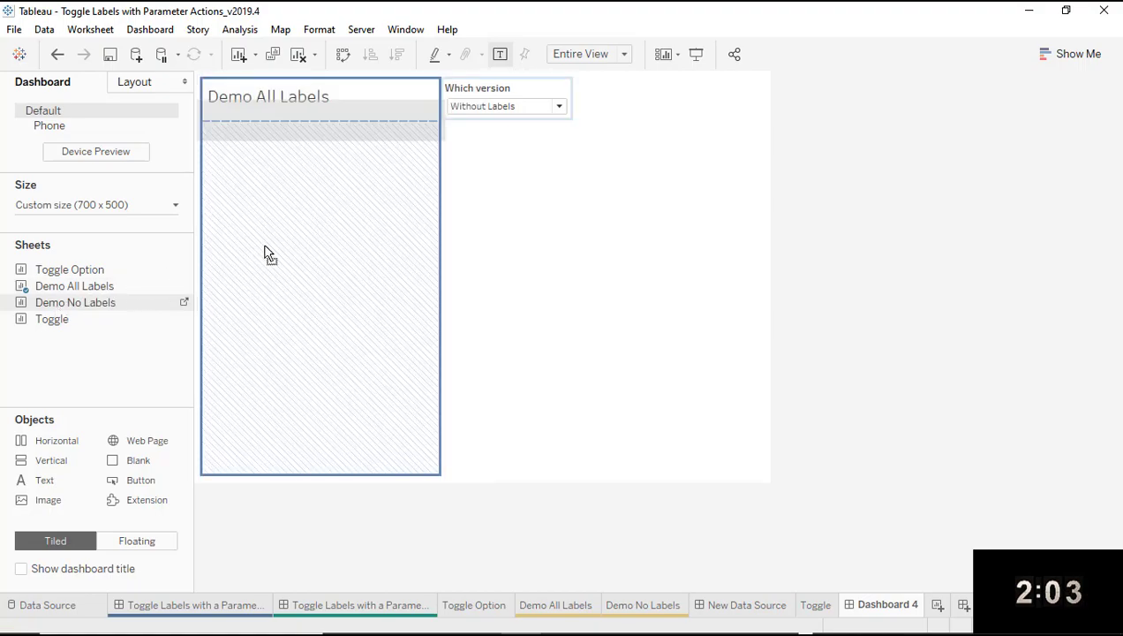
drag(264, 247, 265, 249)
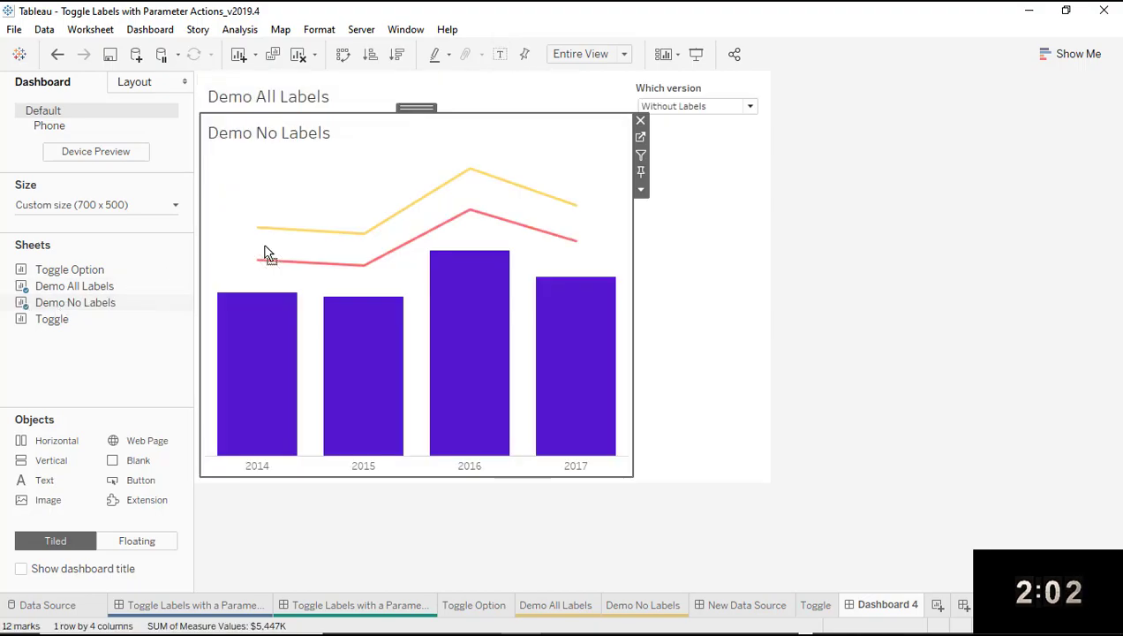
Hide both chart titles and remove the Which version parameter control.
right_click(259, 136)
click(292, 182)
right_click(267, 95)
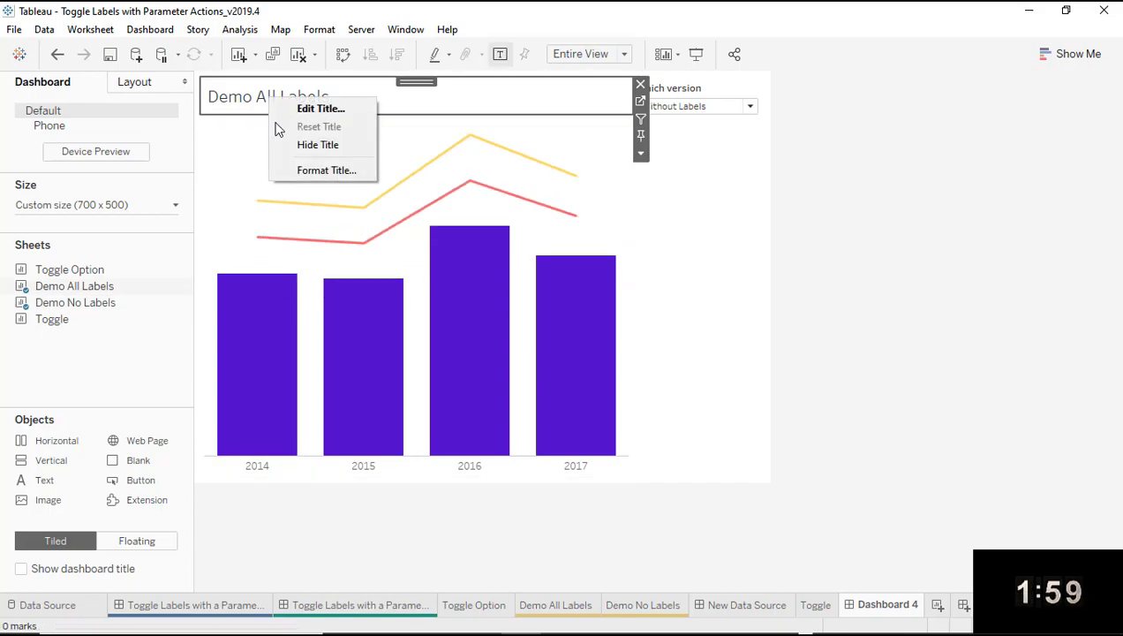
click(304, 143)
click(714, 88)
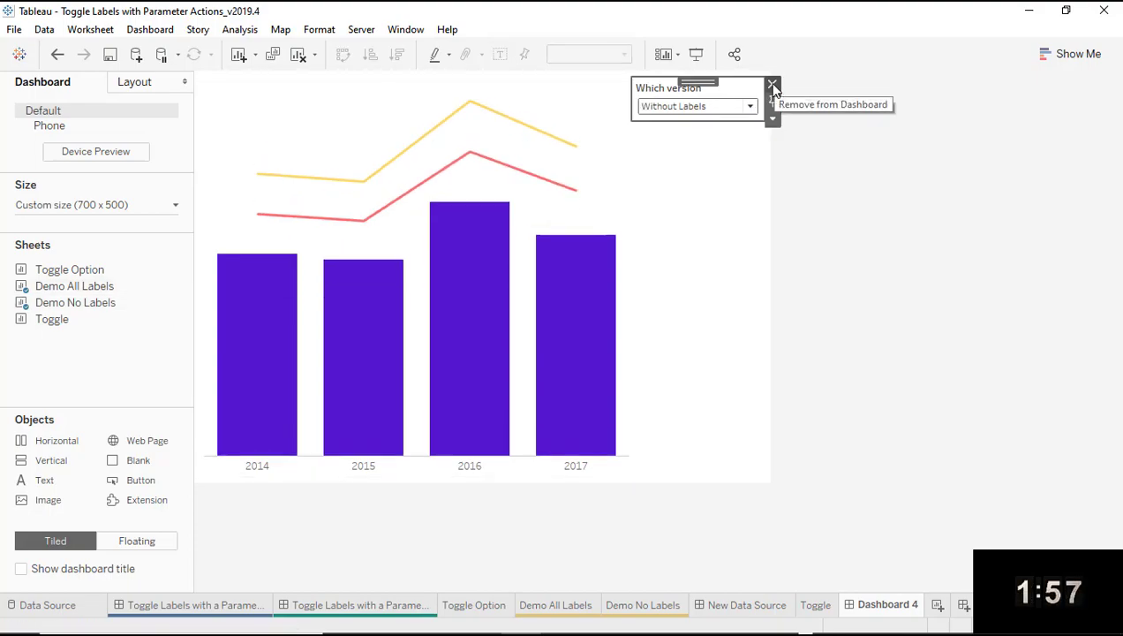
click(777, 82)
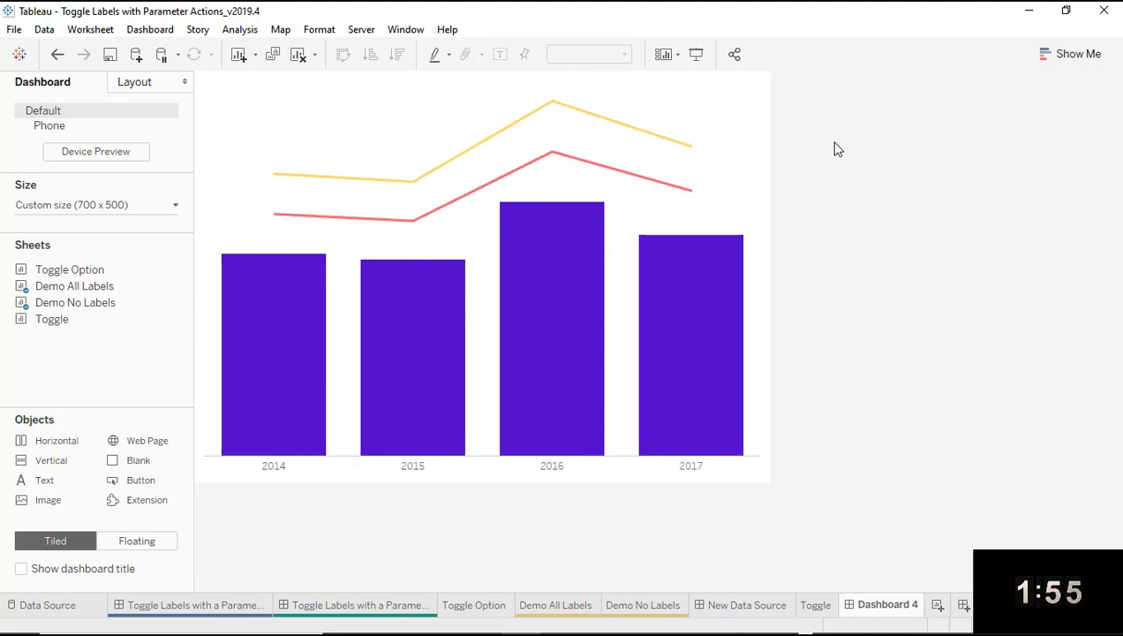
mouse_move(41, 326)
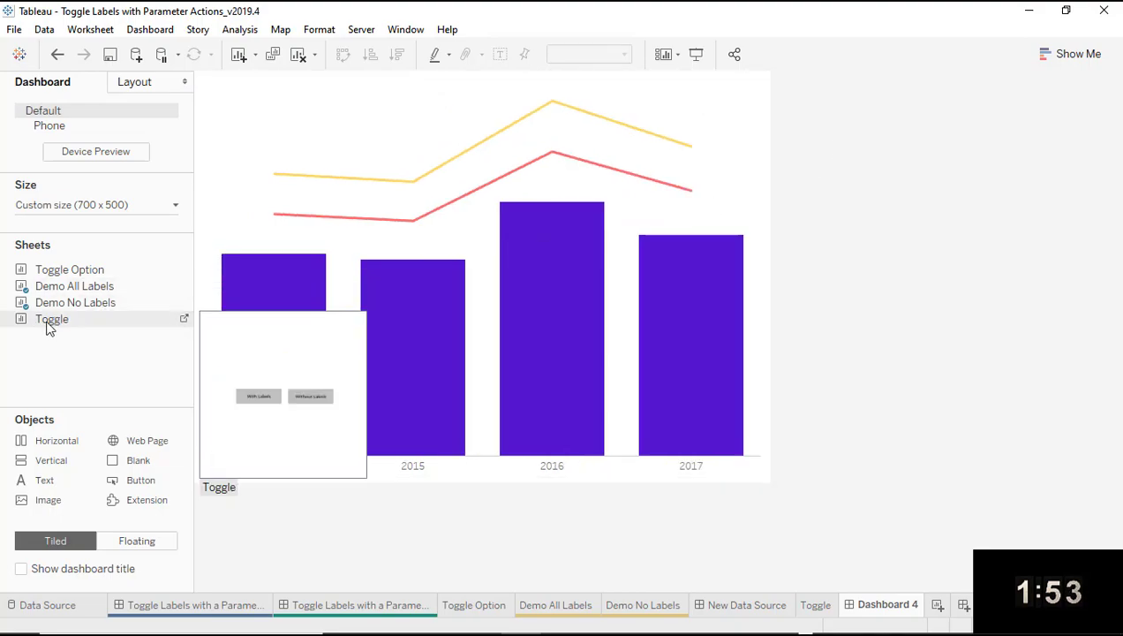
Place the Toggle sheet at the top of the dashboard and remove its Toggle Option legend.
drag(49, 327, 415, 97)
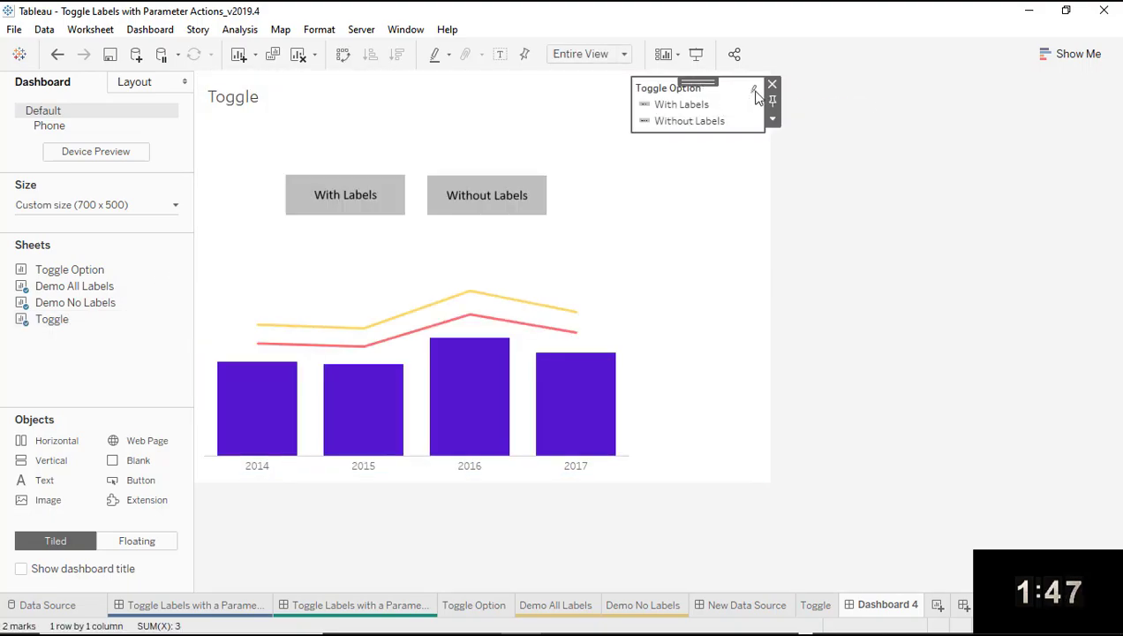
click(772, 85)
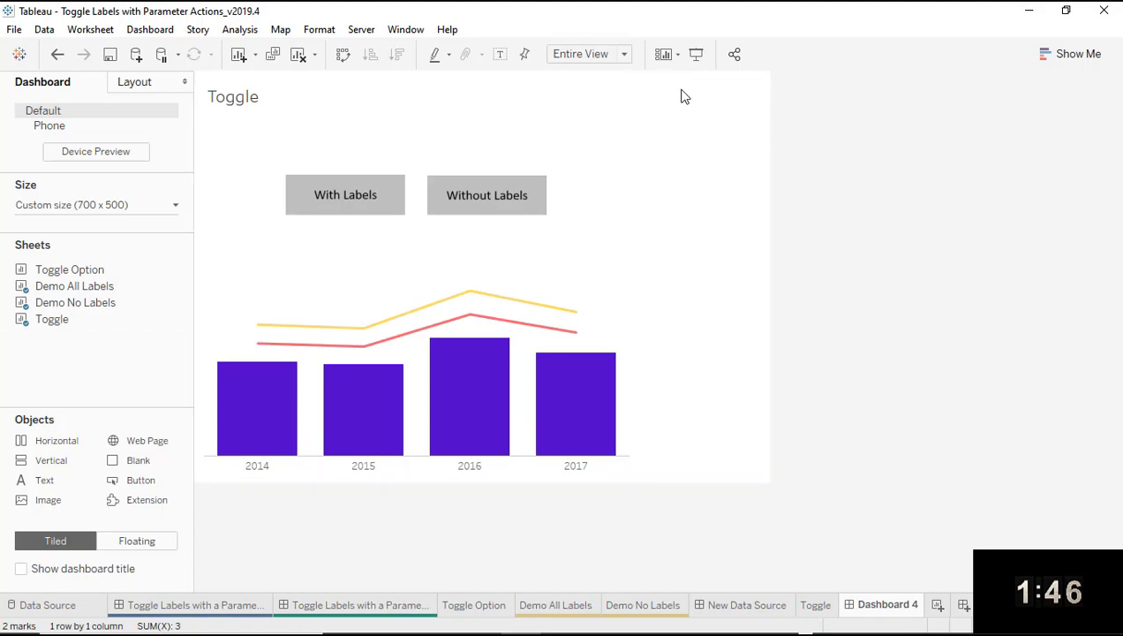
Hide the Toggle title and add a text box reading 'Which version?'.
right_click(232, 106)
click(265, 146)
drag(62, 487, 263, 177)
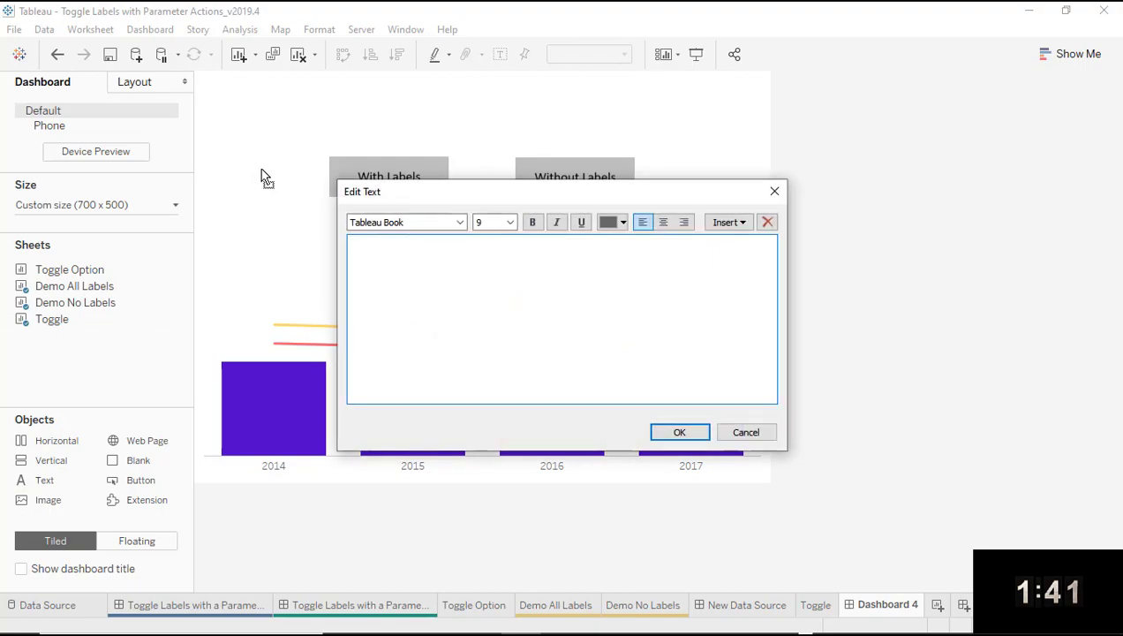
text(Which version?)
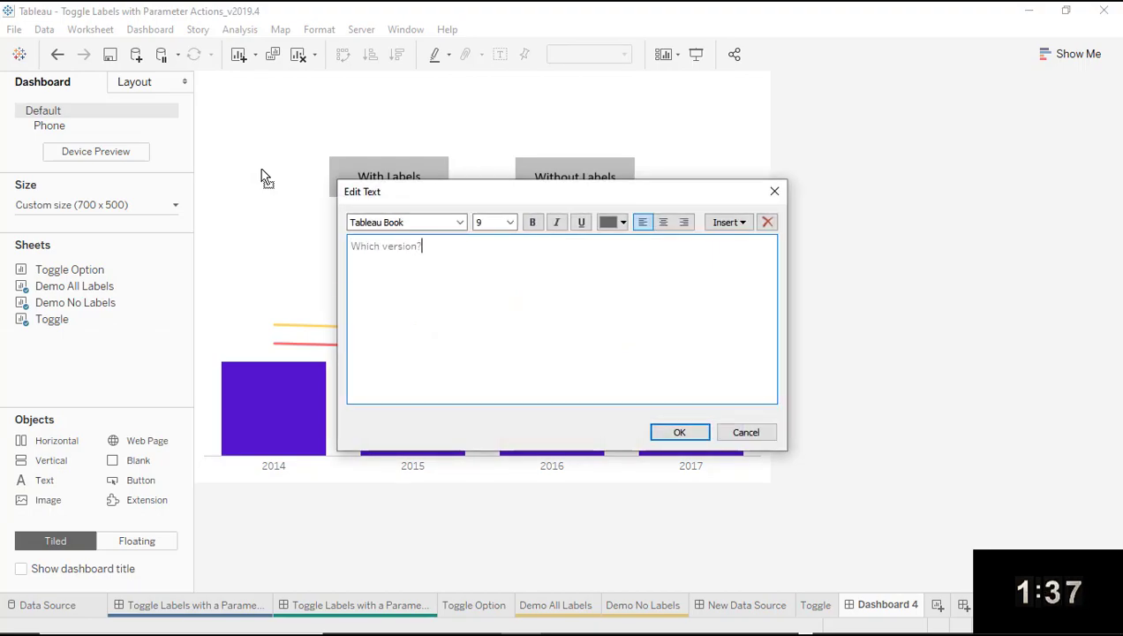
Format the heading text as Tableau Semibold, size 12, black.
drag(490, 244, 349, 245)
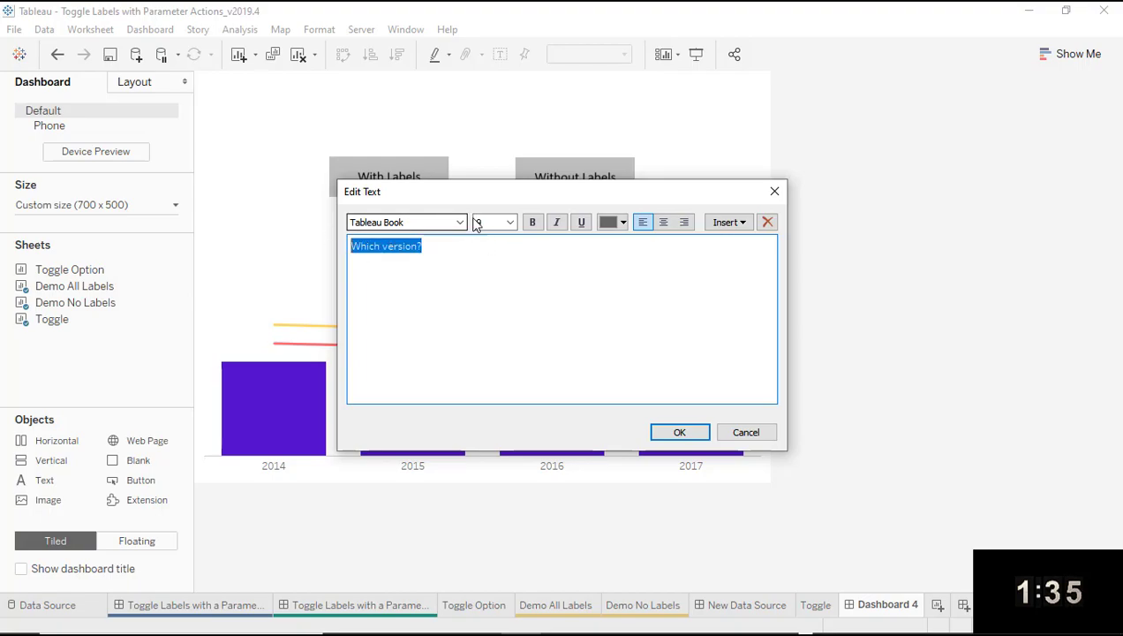
click(511, 222)
click(490, 276)
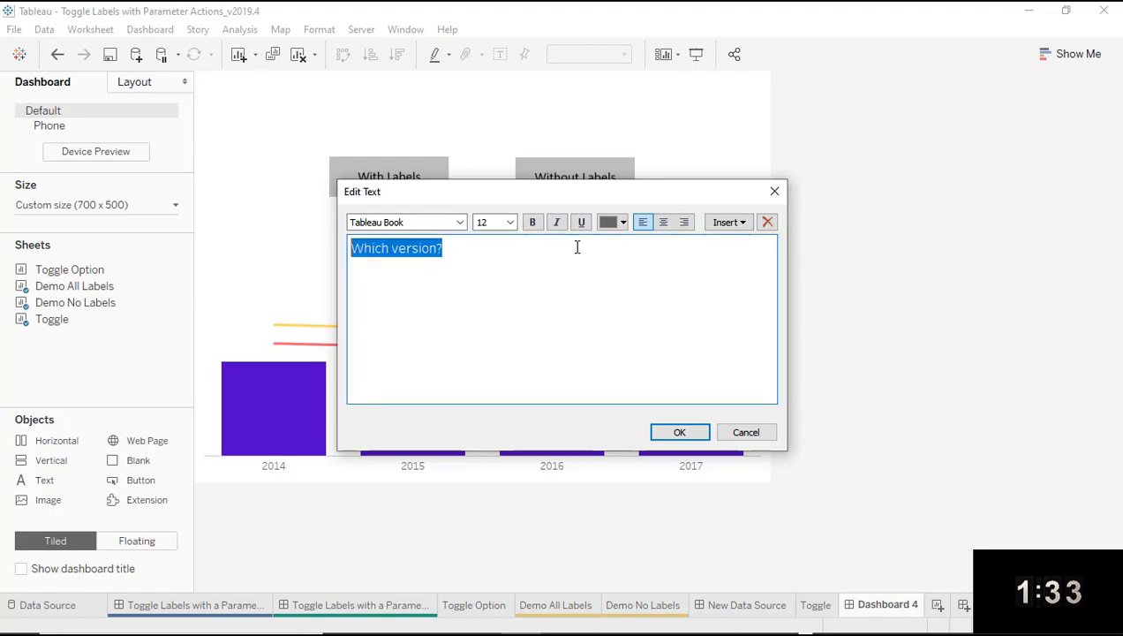
click(623, 222)
click(608, 238)
click(459, 222)
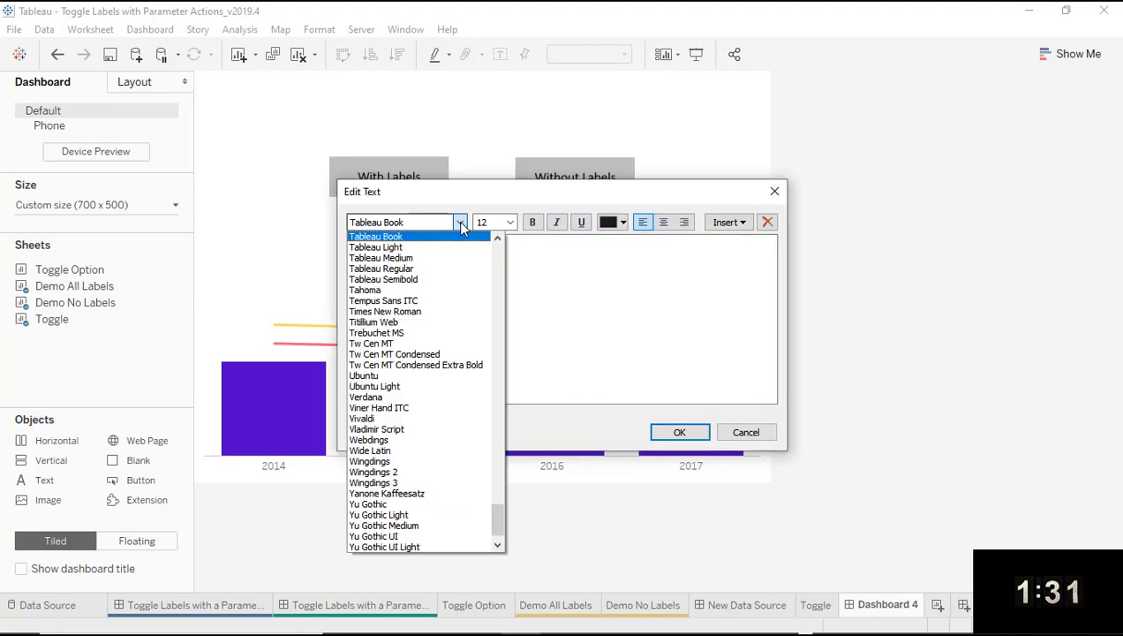
click(443, 279)
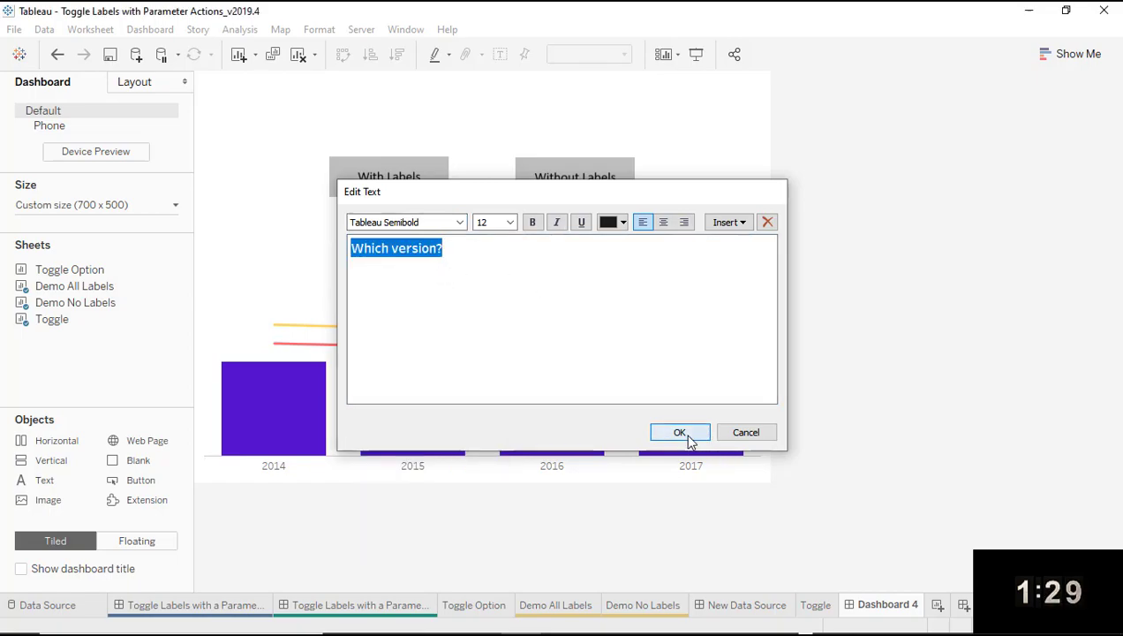
click(688, 438)
Shrink the heading box so the buttons sit beside it, then try the buttons.
drag(422, 277, 430, 158)
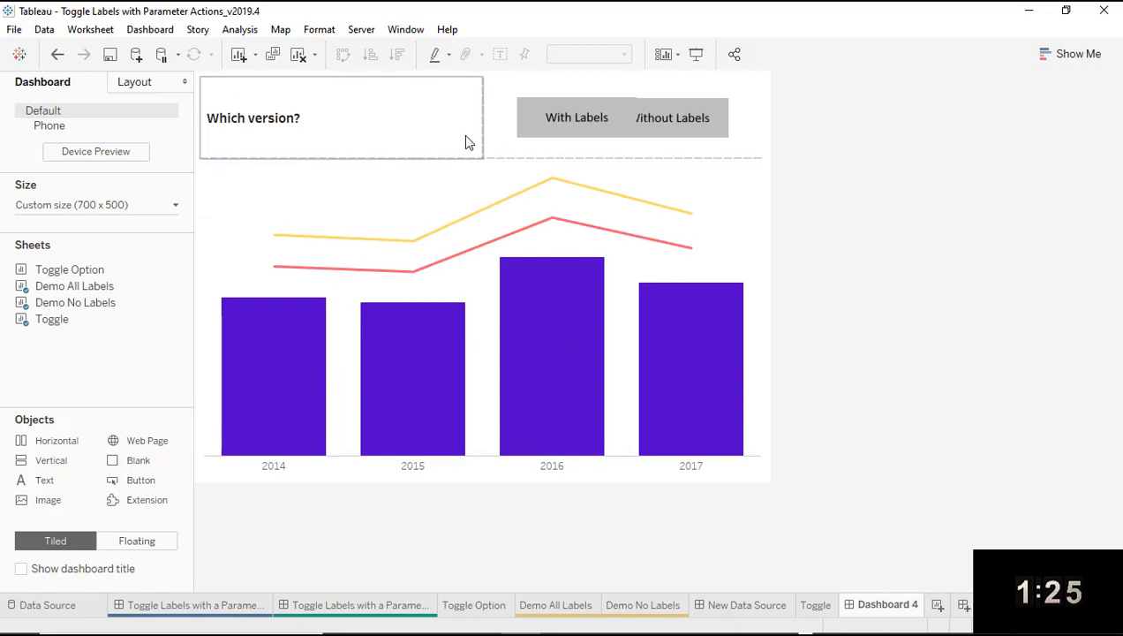
drag(483, 132, 359, 133)
click(491, 128)
click(627, 128)
click(488, 126)
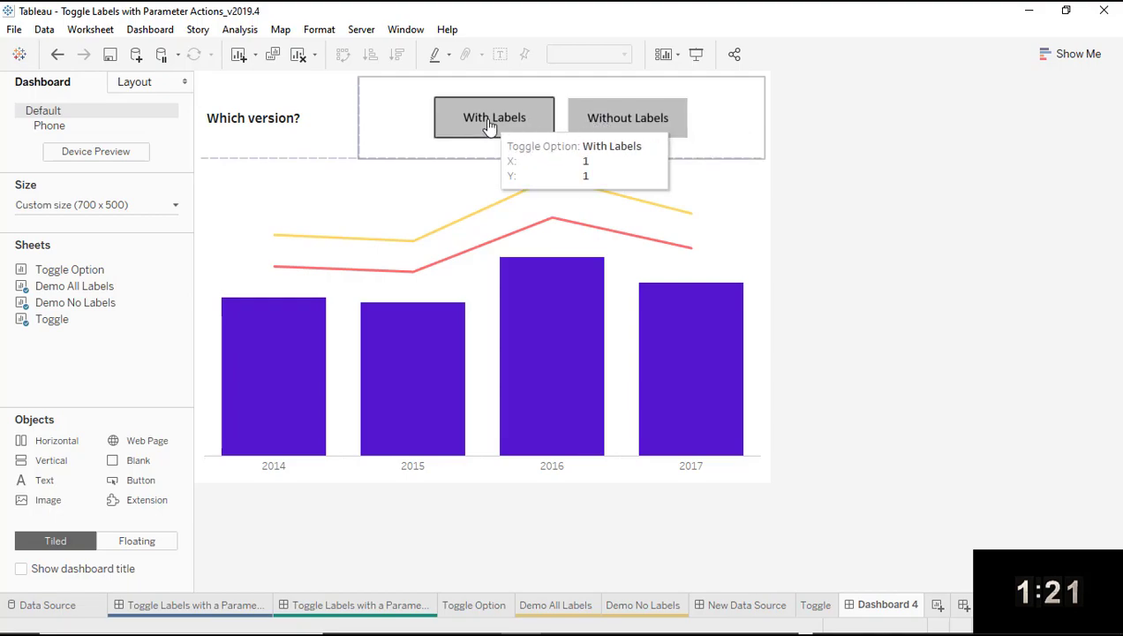
click(890, 230)
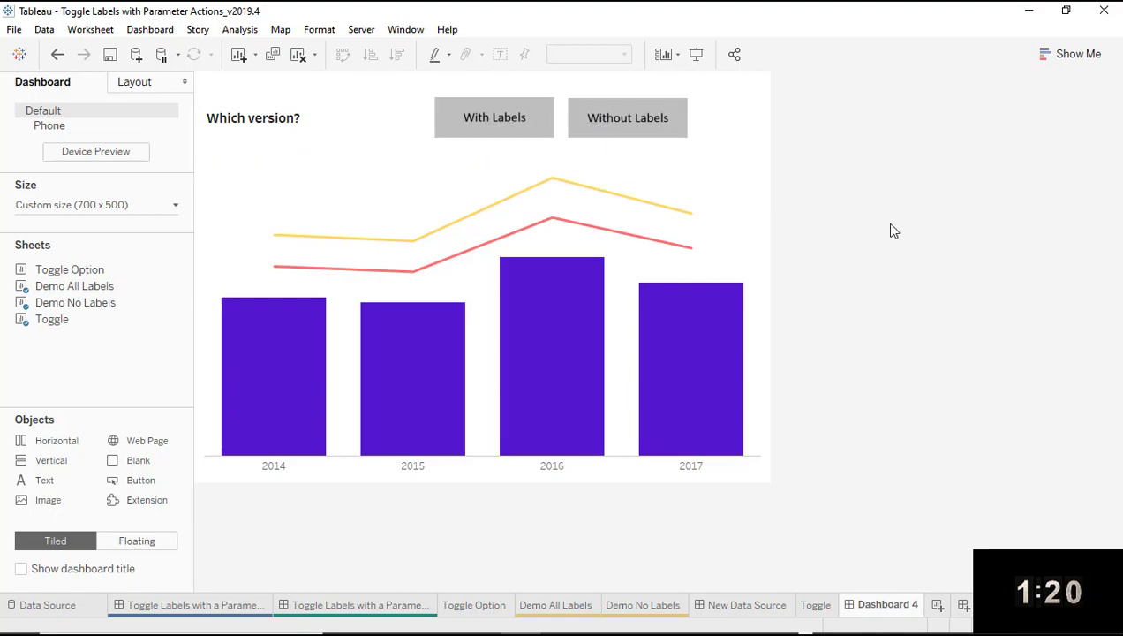
Turn off Show tooltips on the Toggle worksheet.
click(817, 605)
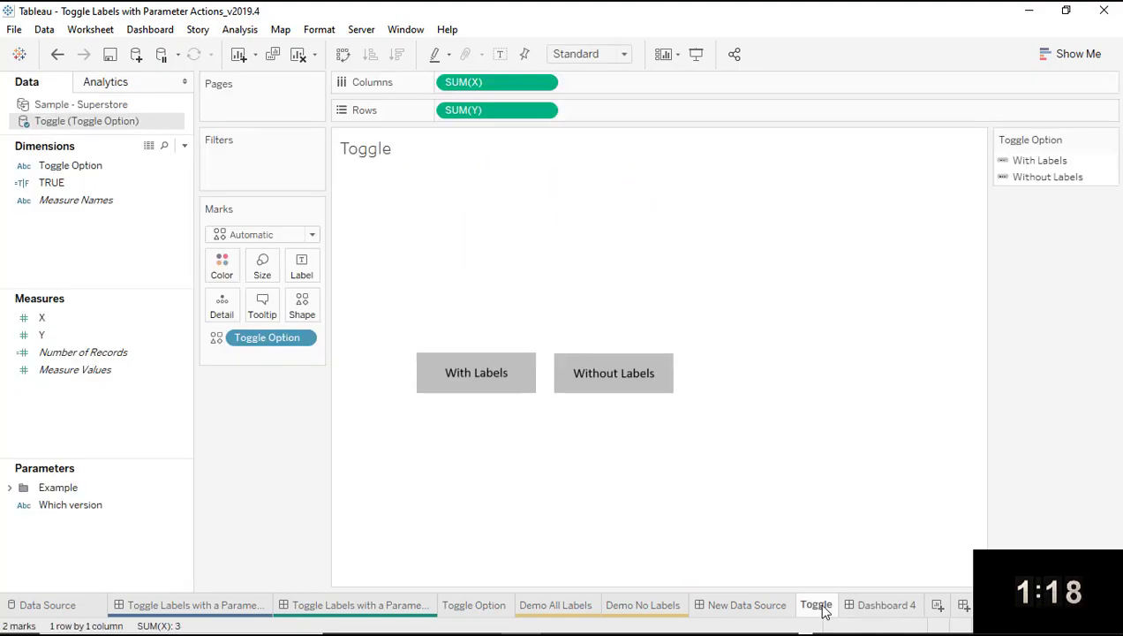
click(262, 305)
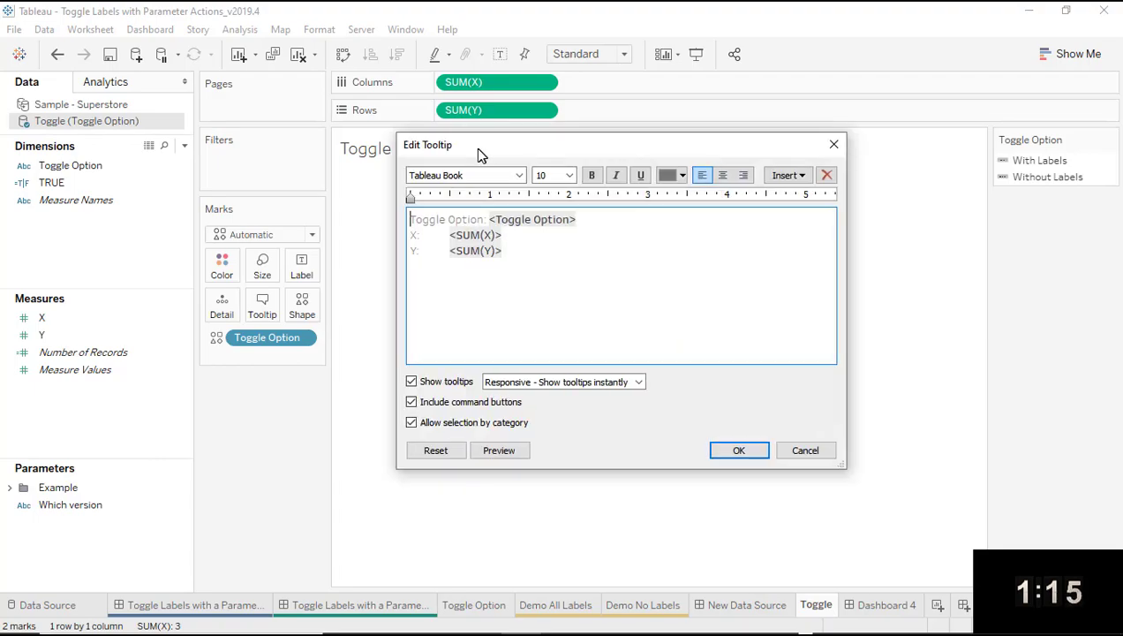
click(412, 382)
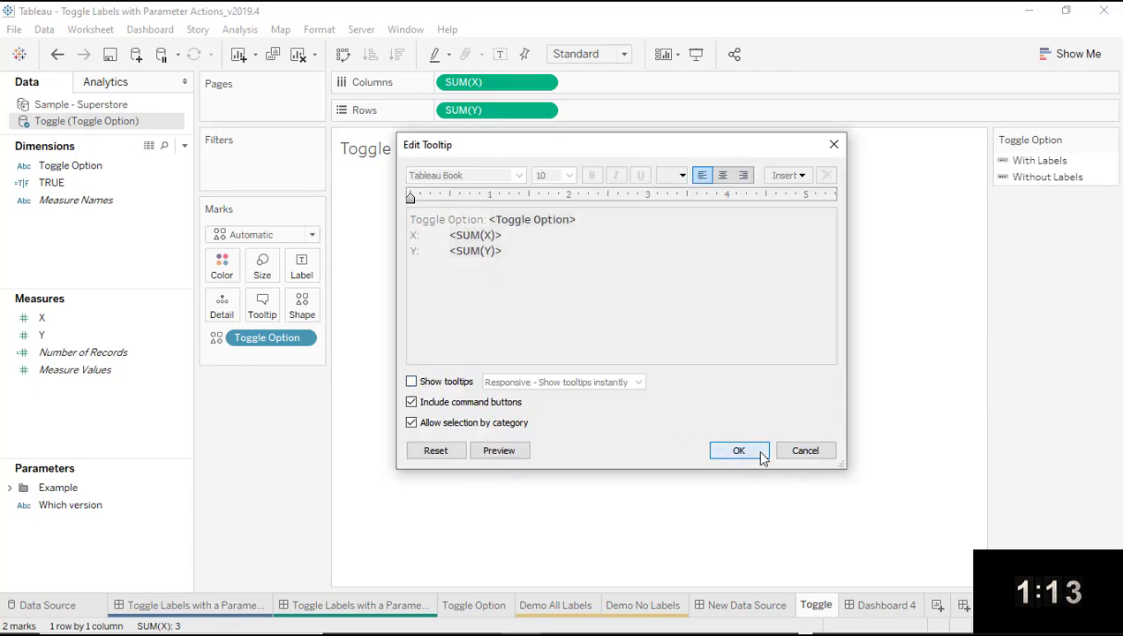
click(741, 454)
Back on Dashboard 4, click With Labels and Without Labels to confirm no tooltips appear.
click(887, 605)
click(508, 124)
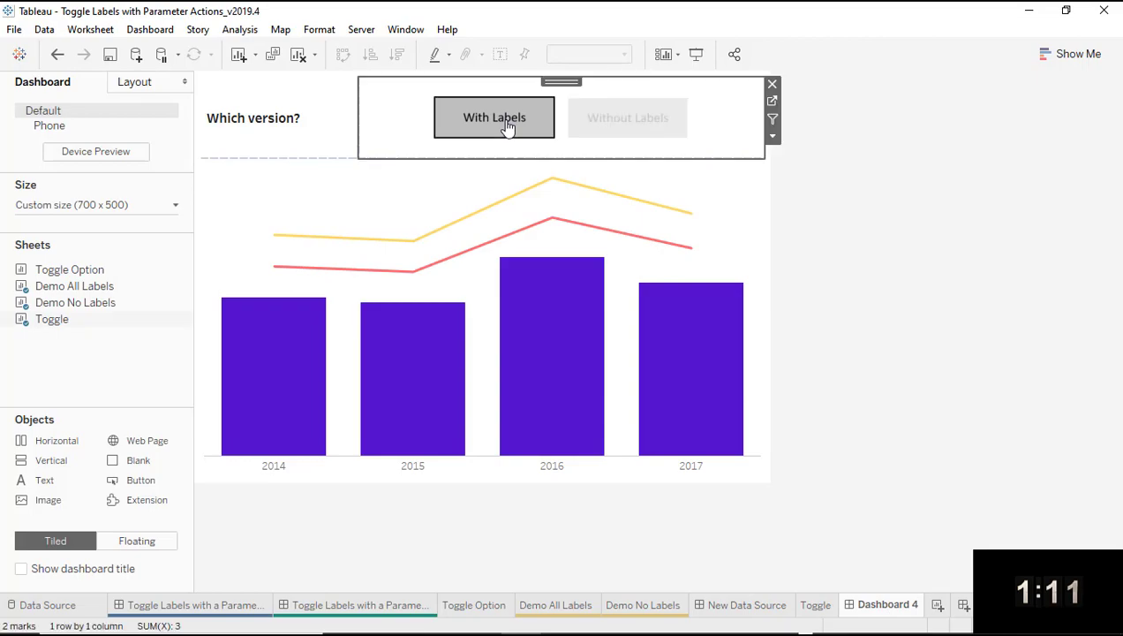
click(633, 128)
click(517, 125)
click(609, 128)
click(532, 125)
click(538, 127)
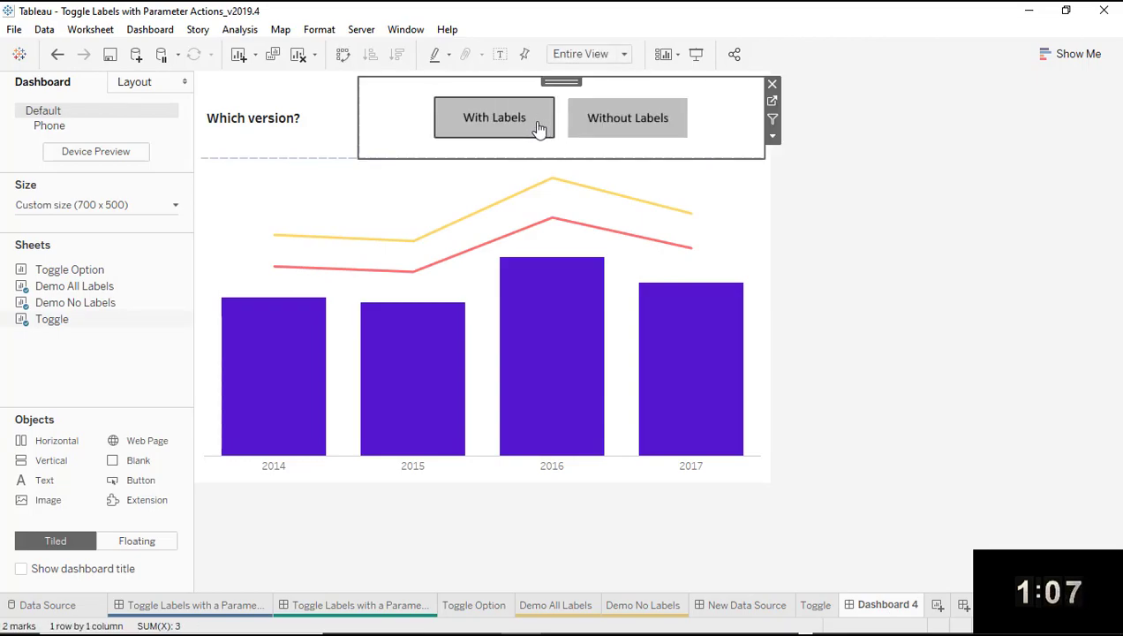
Start a new parameter action named Version, excluding Demo All Labels as a source.
click(155, 31)
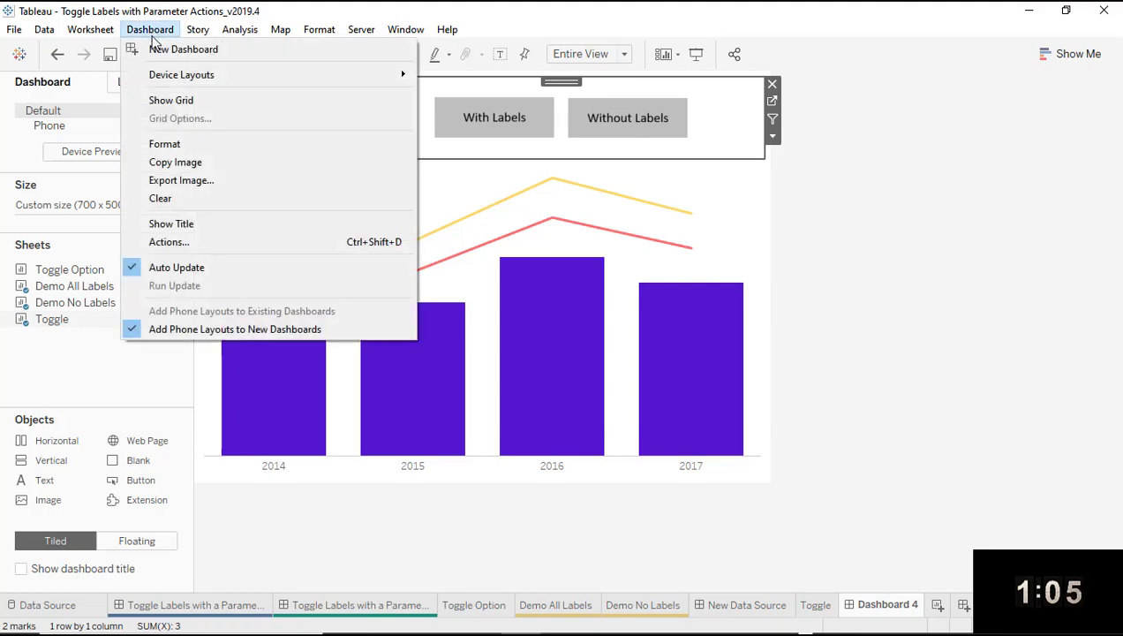
click(167, 241)
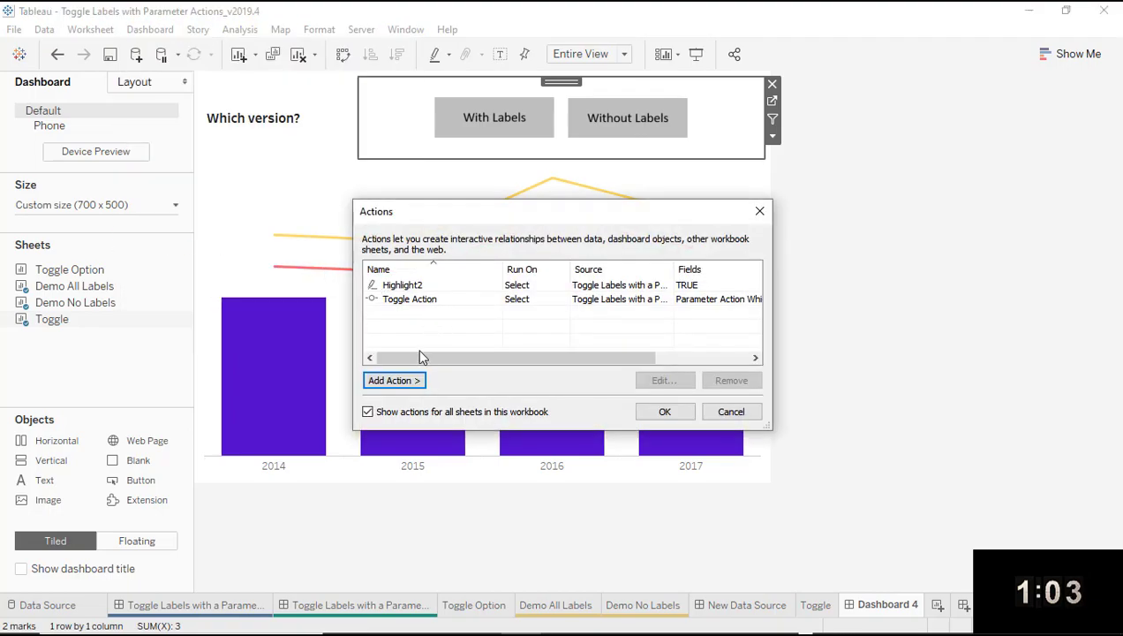
click(393, 380)
click(466, 458)
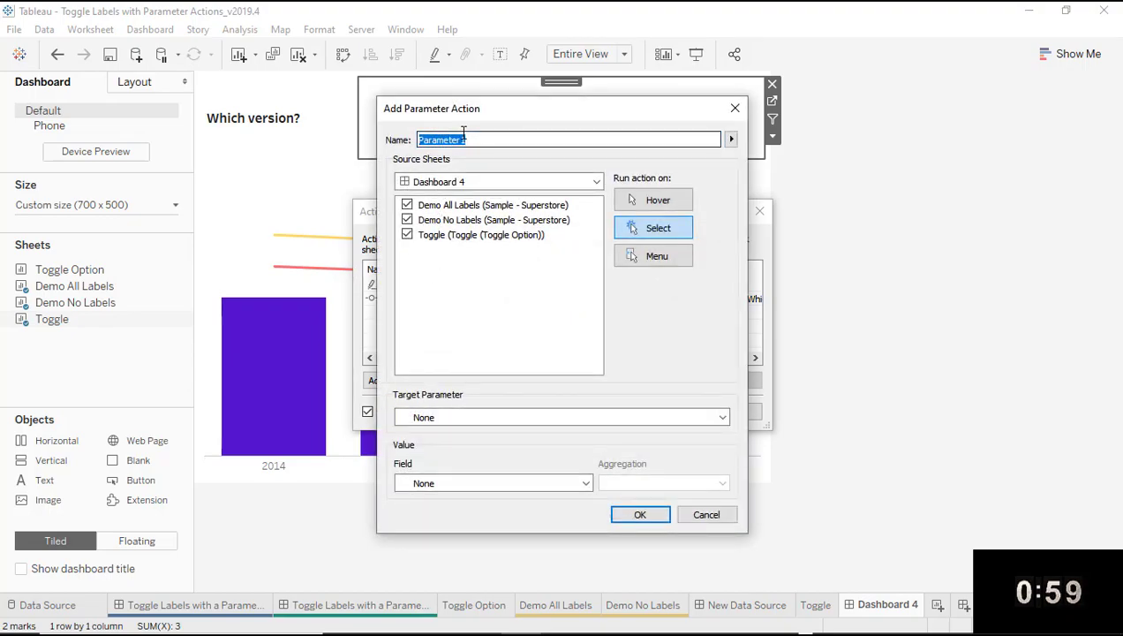
text(Version action)
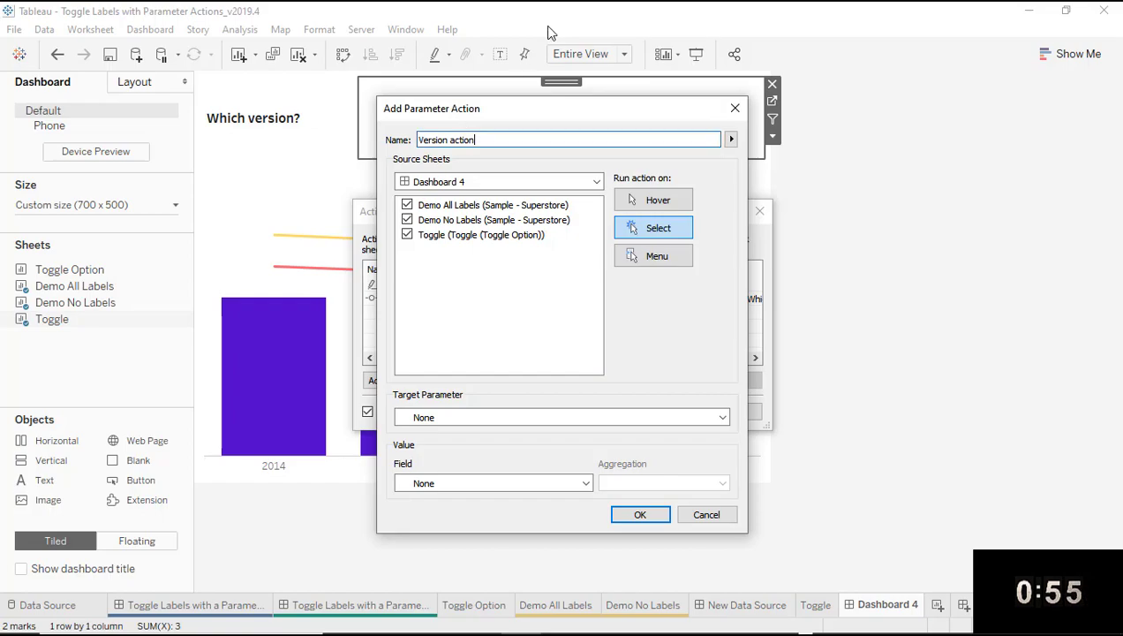
click(407, 206)
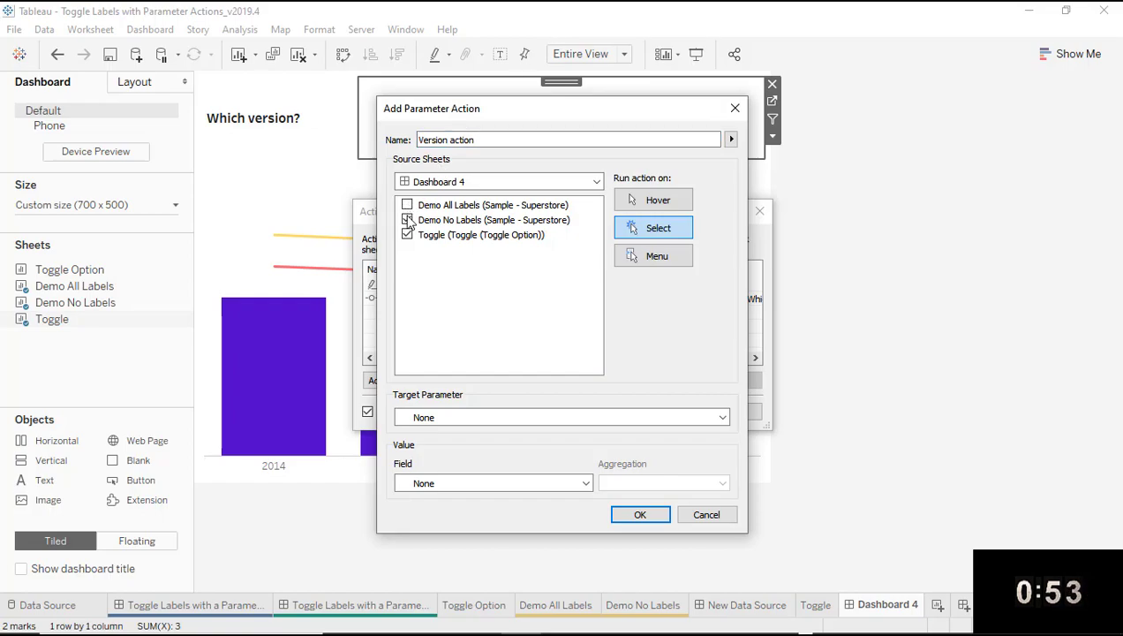
Set the target parameter to Which version with field Toggle Option, and save the action.
click(433, 419)
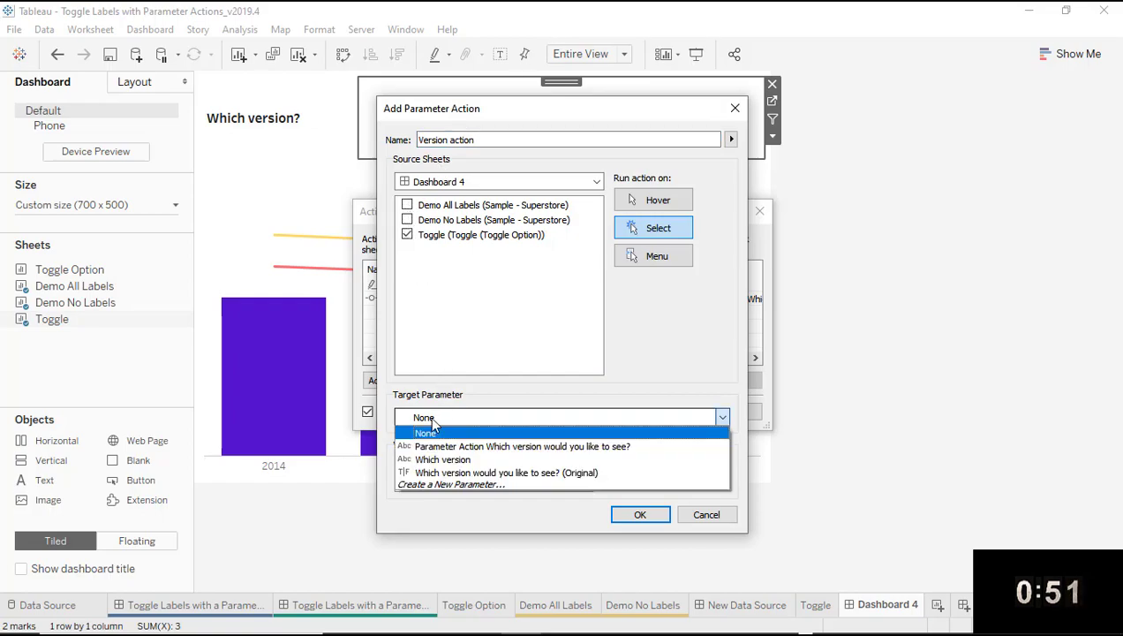
click(437, 459)
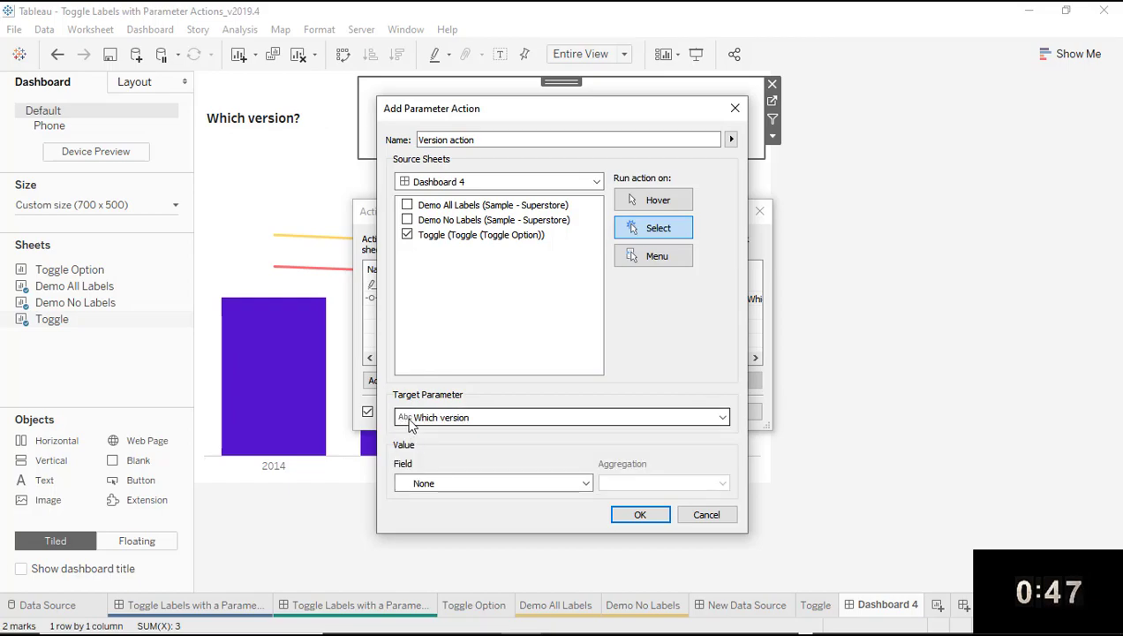
click(421, 483)
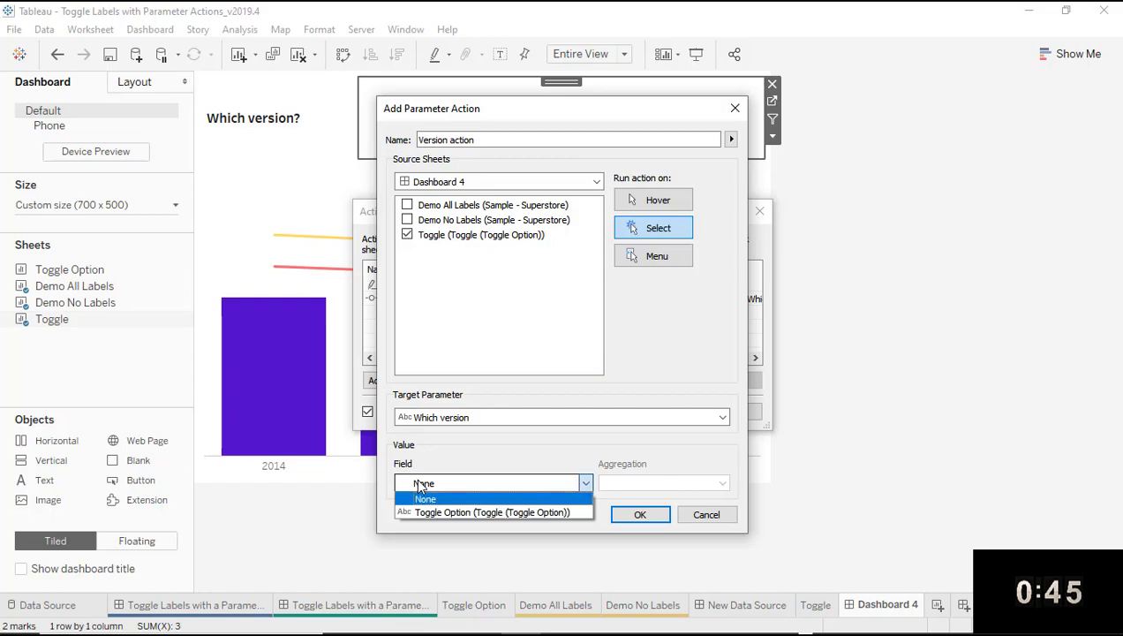
click(448, 514)
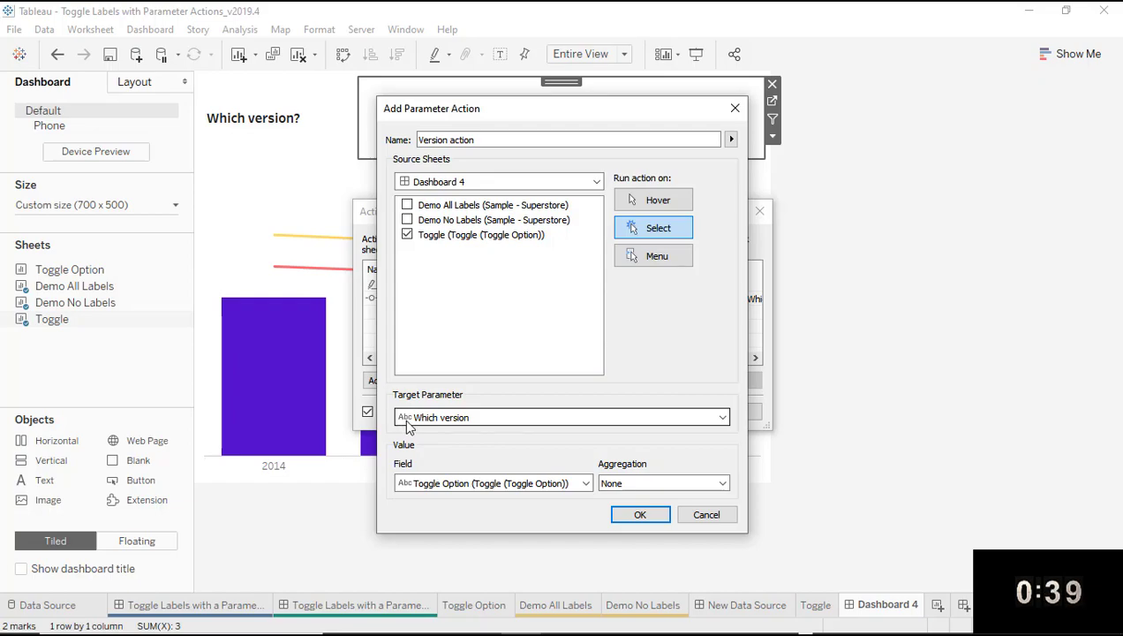
click(428, 484)
click(431, 489)
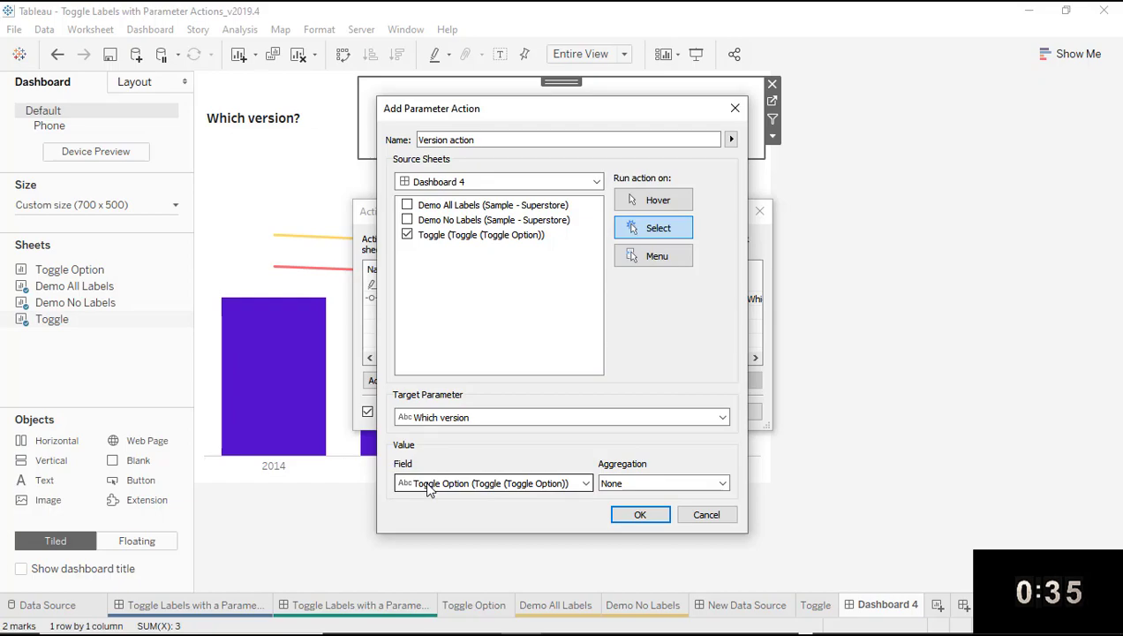
click(641, 514)
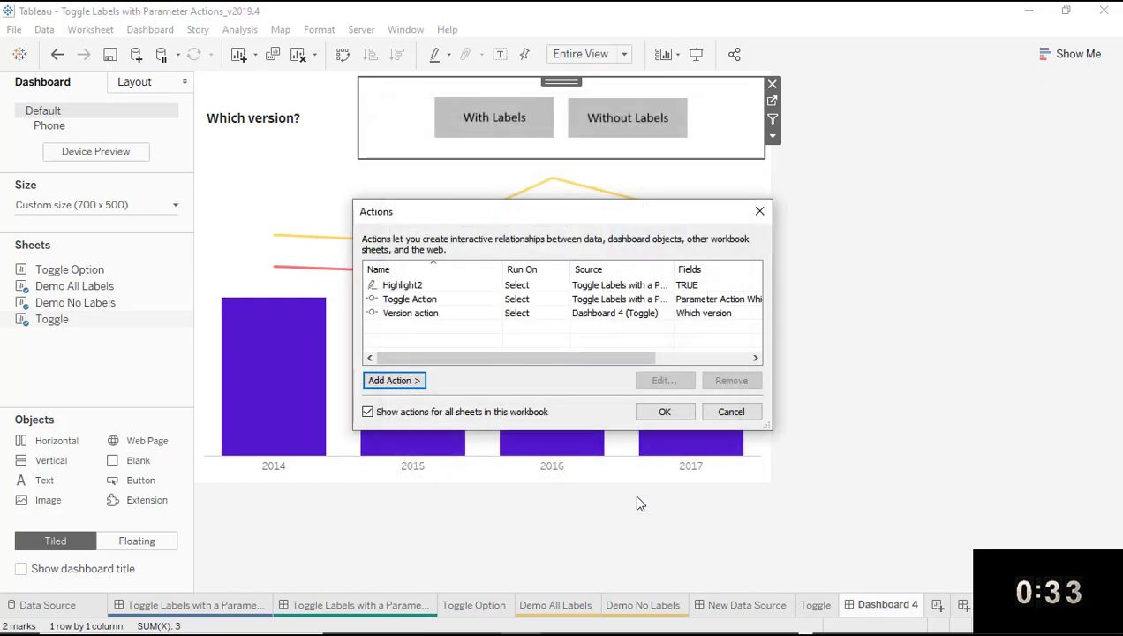
Close the Actions dialog and alternate With Labels / Without Labels, ending with labels shown.
click(661, 414)
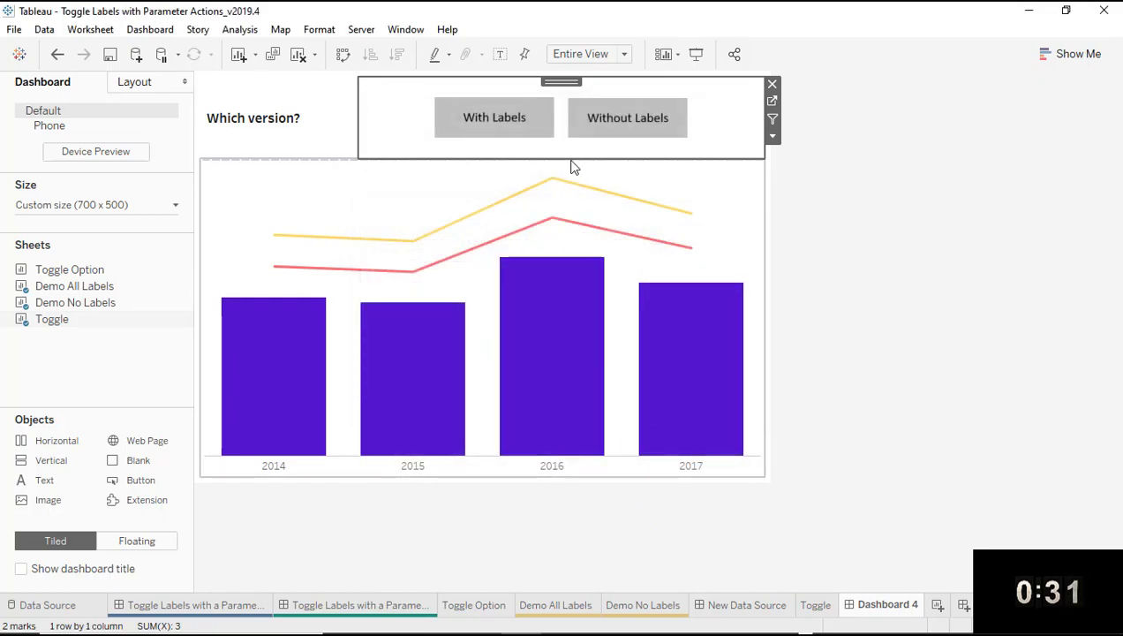
click(598, 119)
click(518, 123)
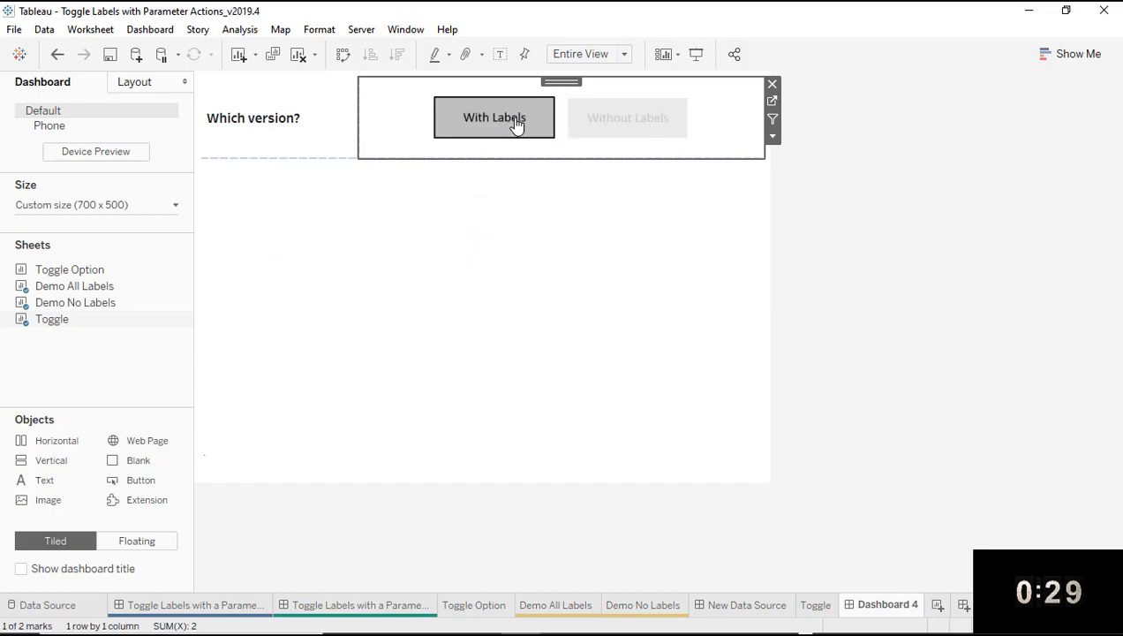
click(597, 120)
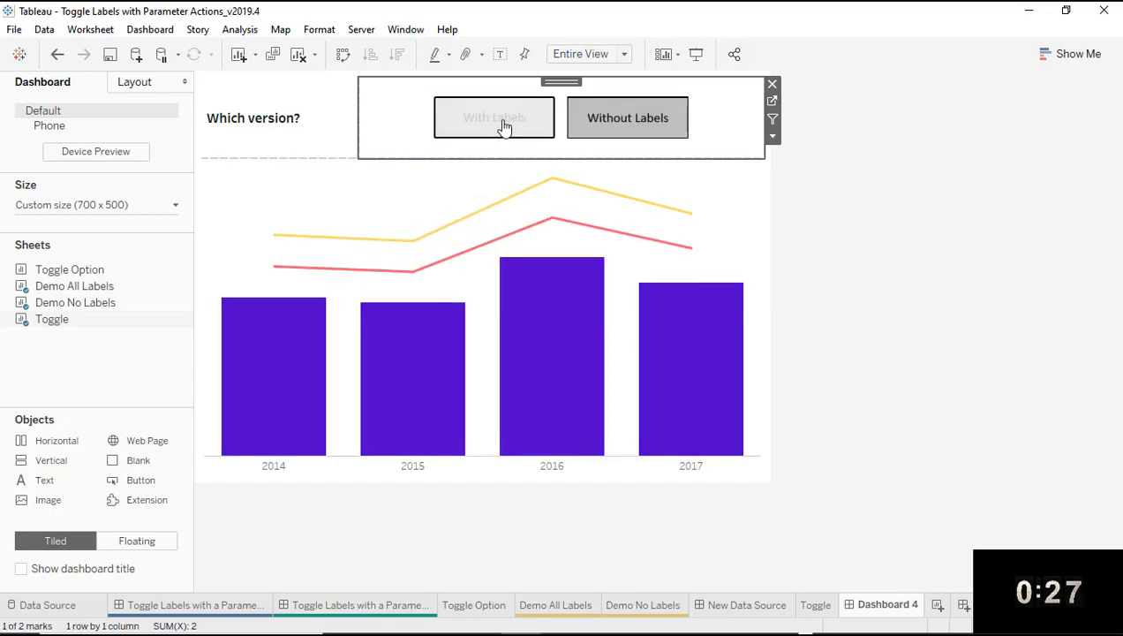
click(507, 122)
click(590, 119)
click(523, 127)
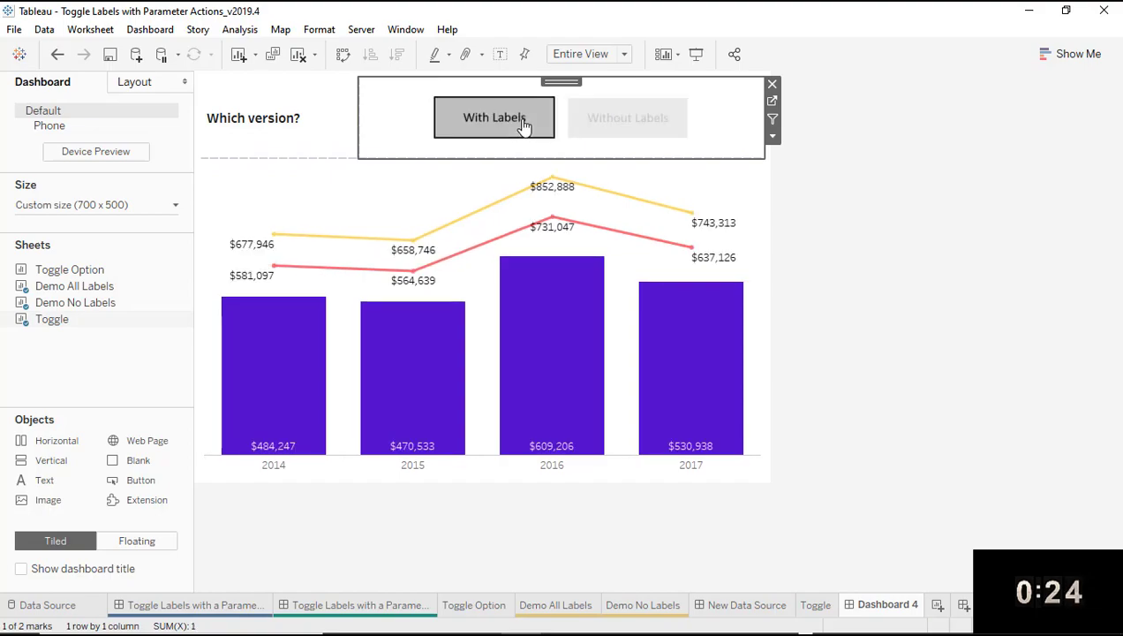
click(627, 123)
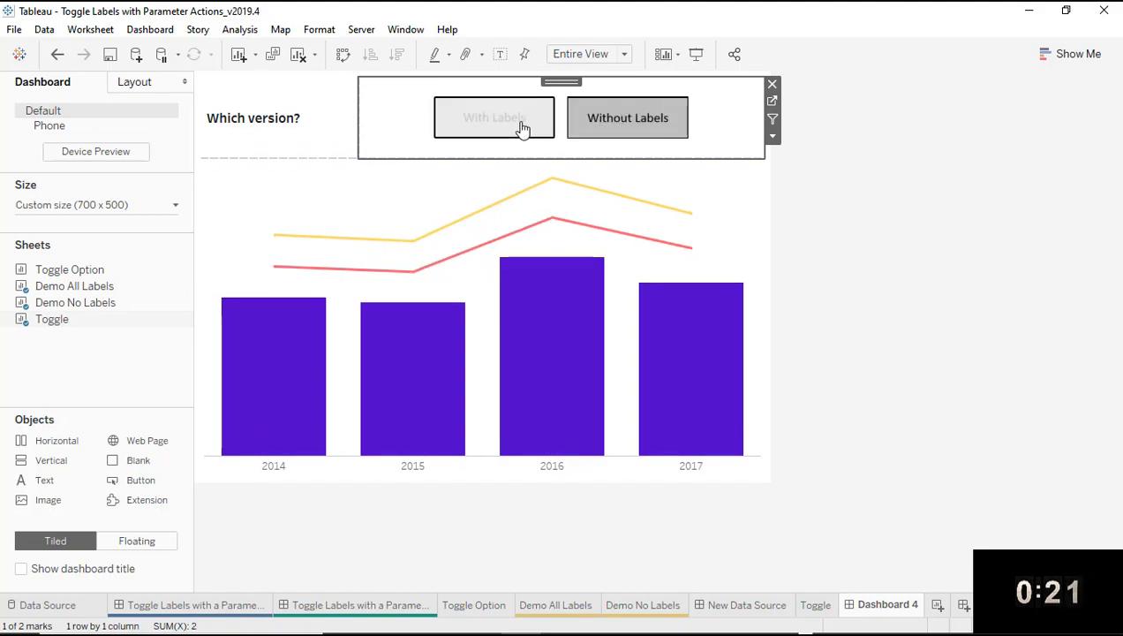
click(522, 129)
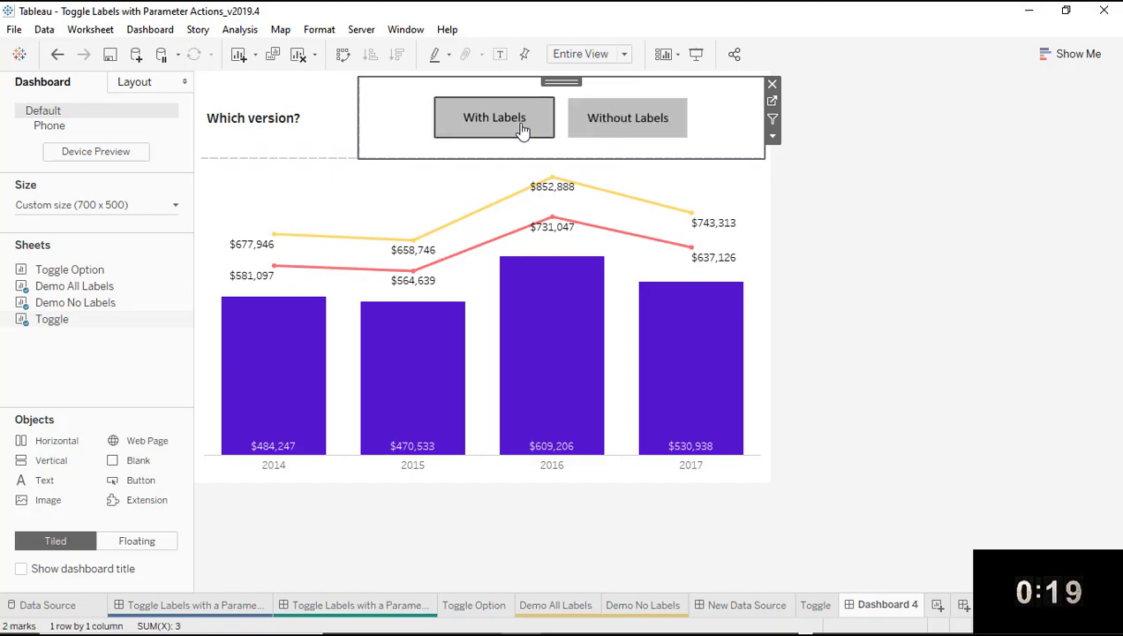
click(671, 516)
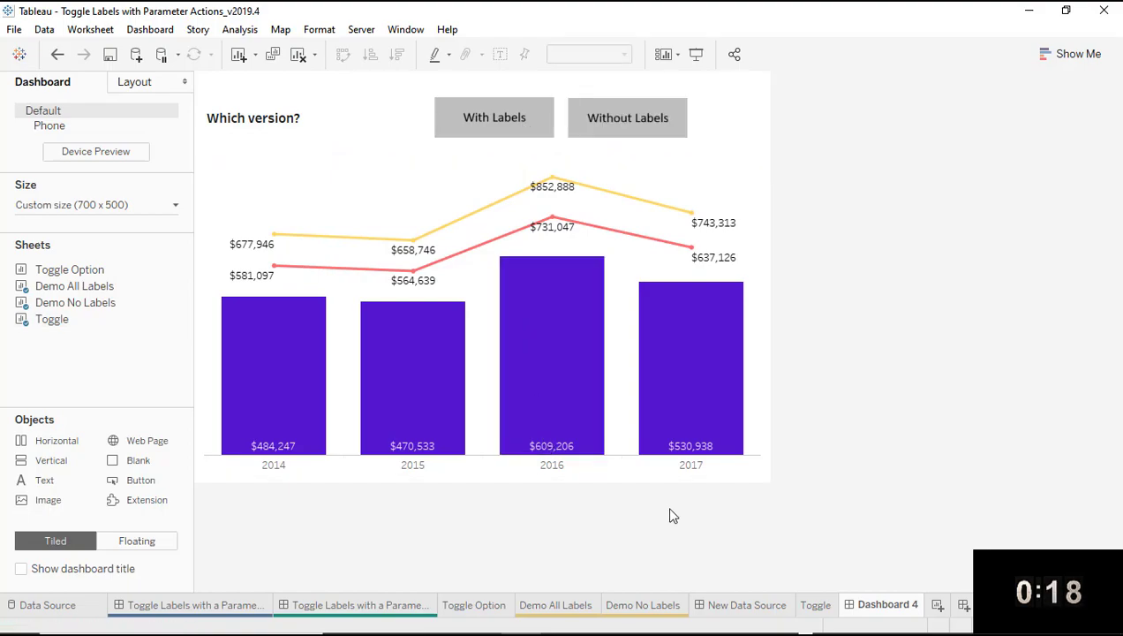
Review the TRUE calculation, add TRUE to Detail on the Toggle marks, and return to Dashboard 4.
click(812, 605)
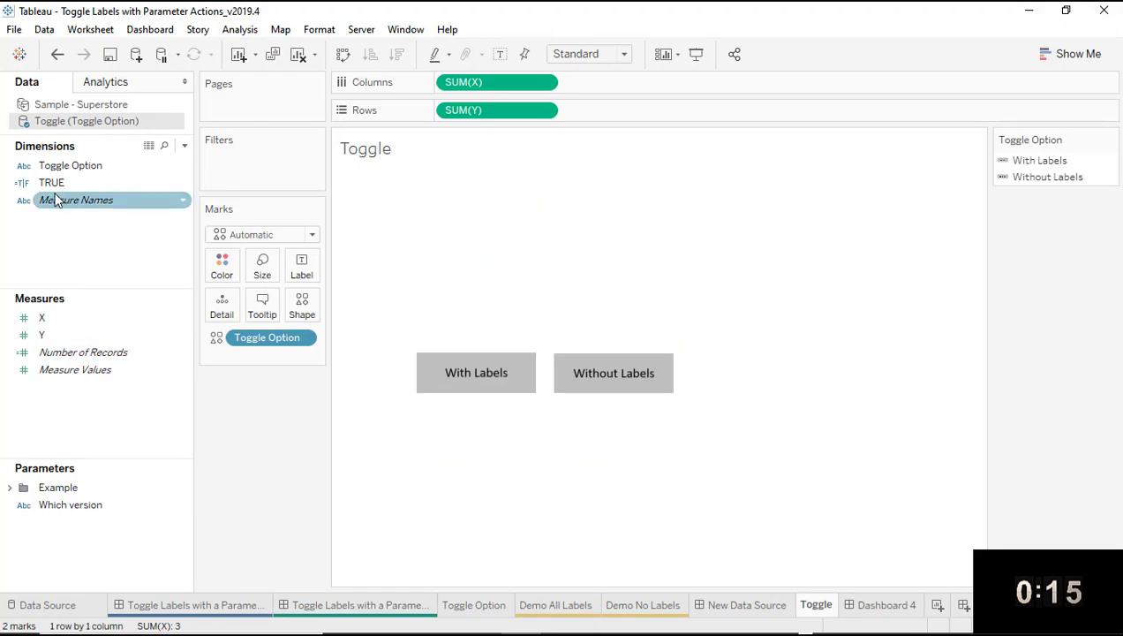
right_click(182, 185)
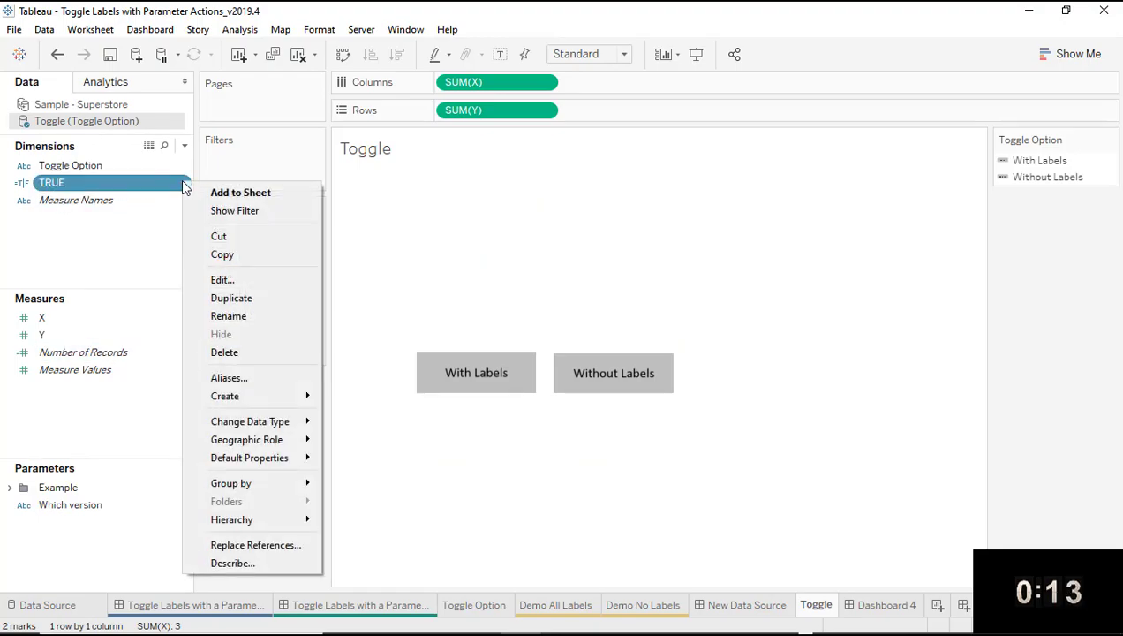
click(228, 279)
ctrl+scroll(421, 287, up, 6)
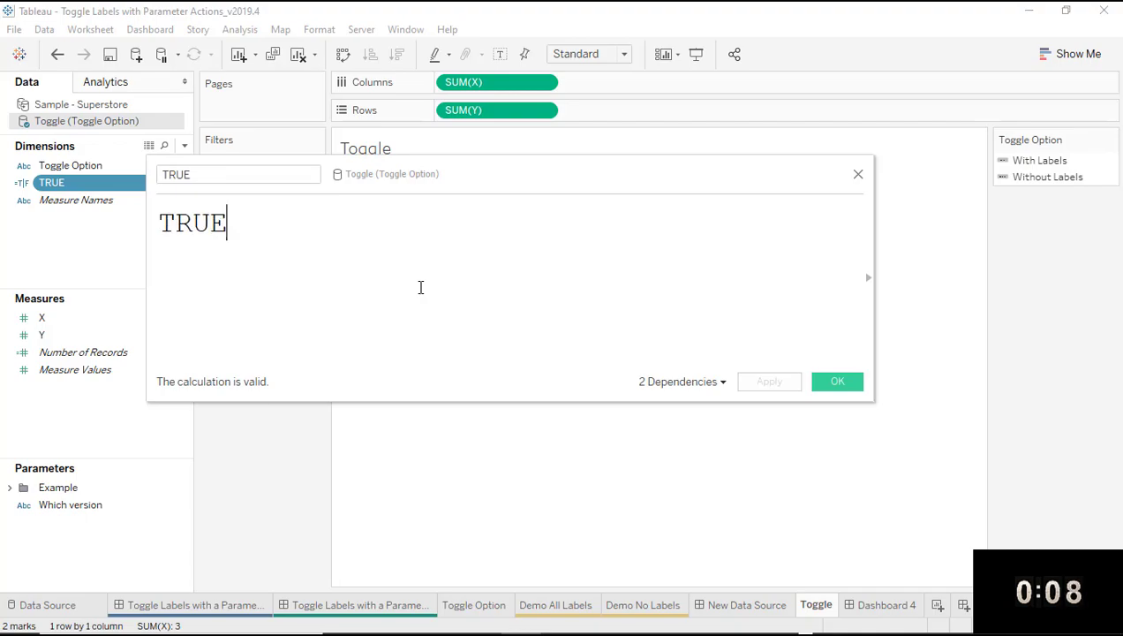
click(837, 381)
drag(50, 187, 220, 313)
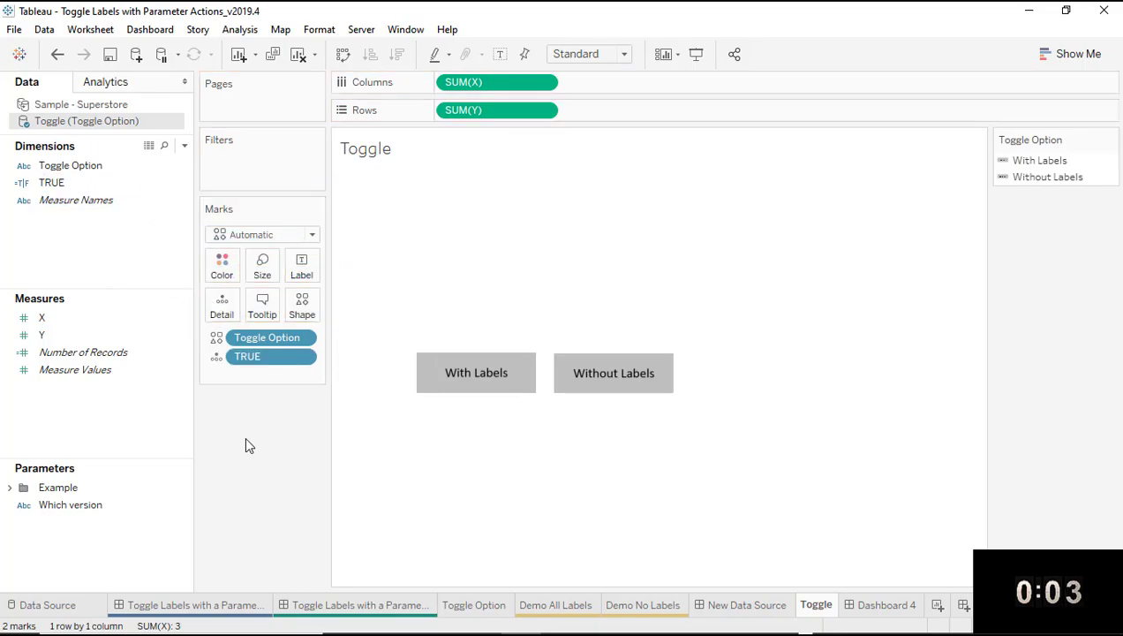
click(878, 604)
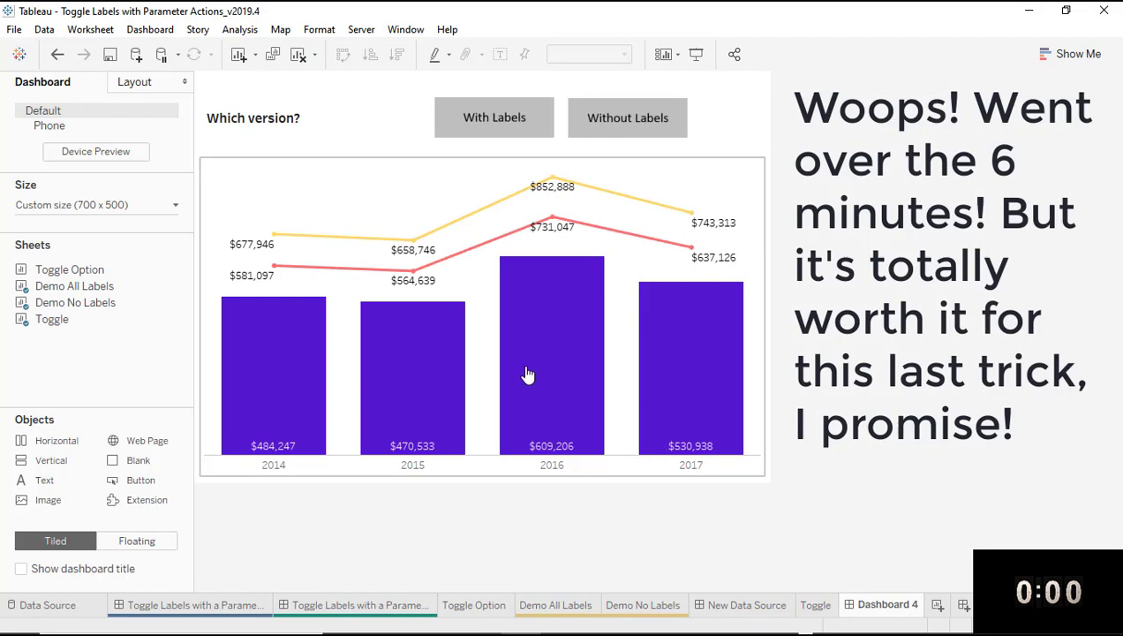
Create a highlight action named Remove dim with only Toggle as its source sheet.
click(150, 32)
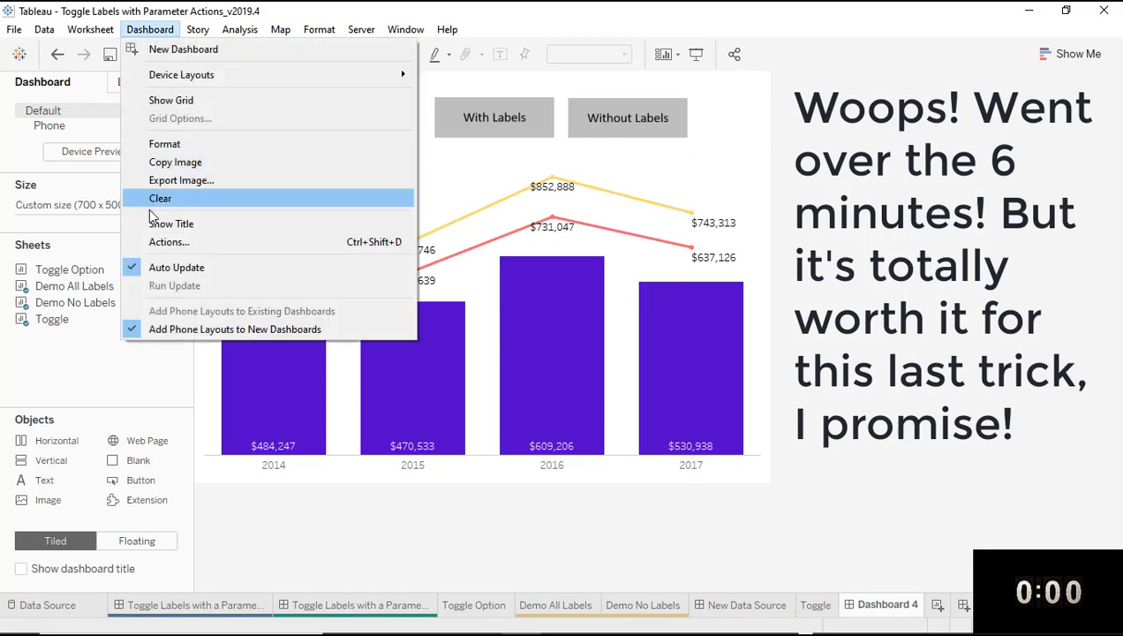
click(158, 242)
click(404, 382)
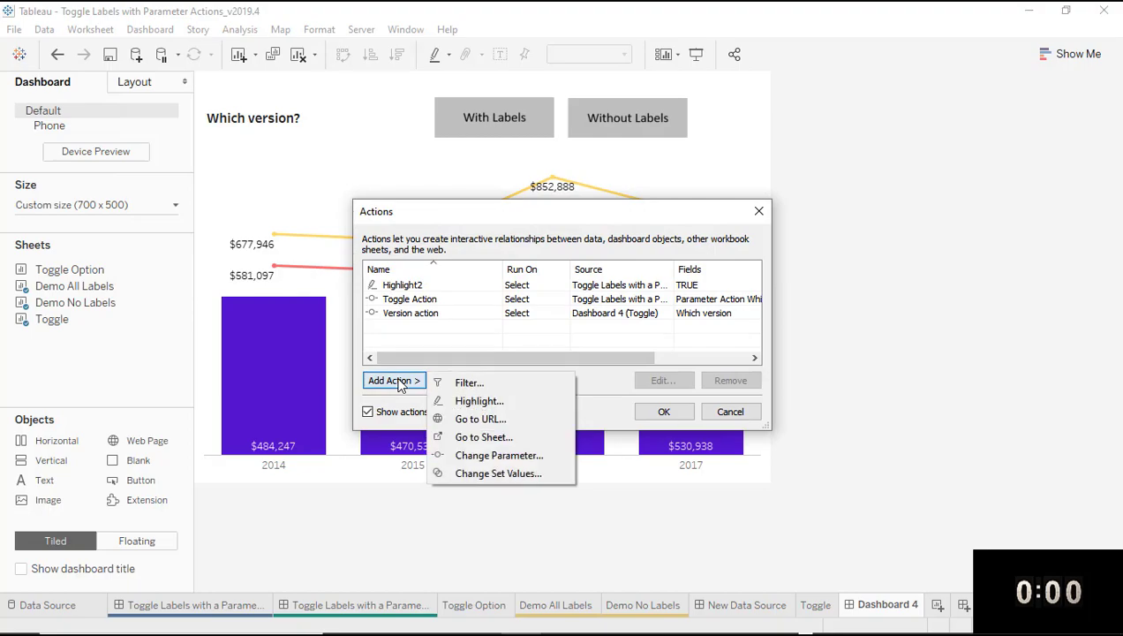
click(455, 402)
click(409, 178)
click(409, 193)
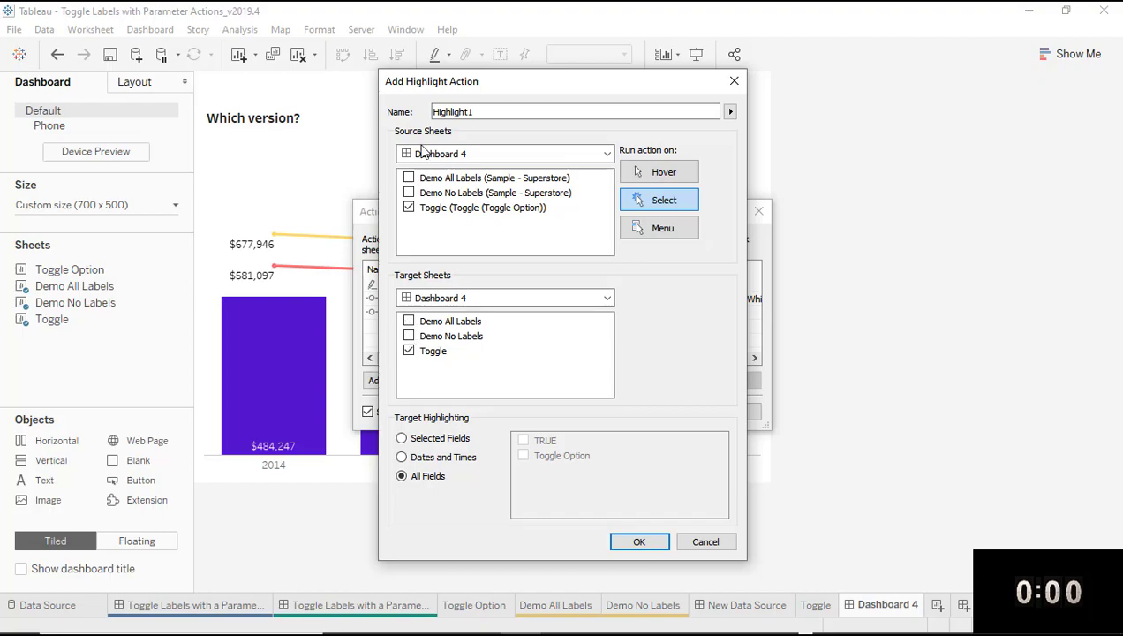
double_click(486, 110)
text(Remove dim)
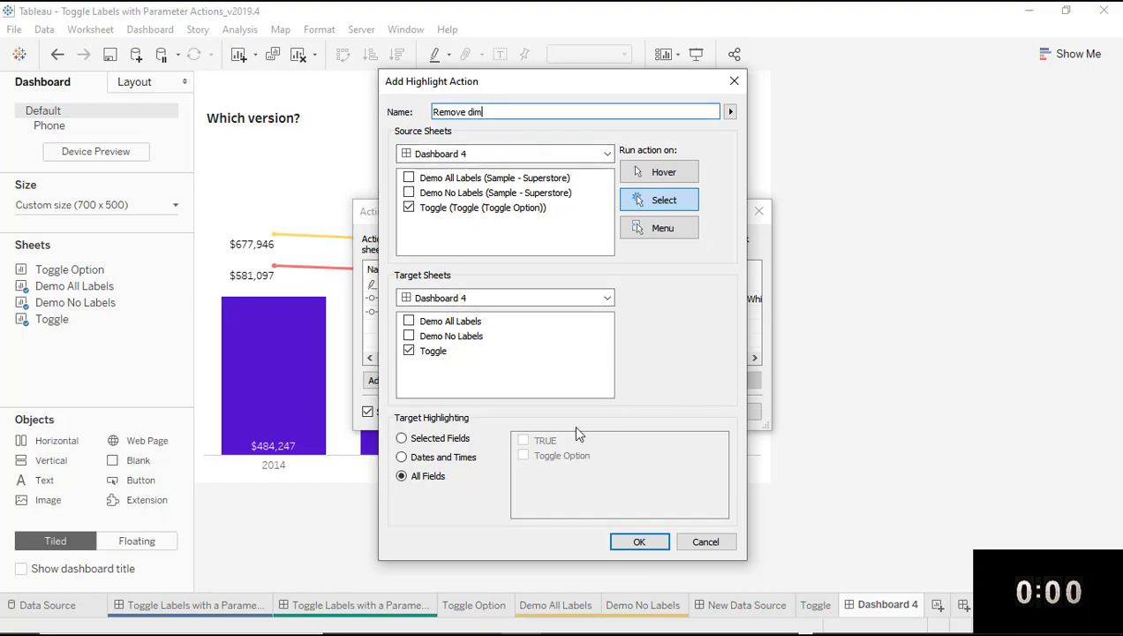
Make Remove dim highlight on the selected field TRUE and save it.
click(403, 439)
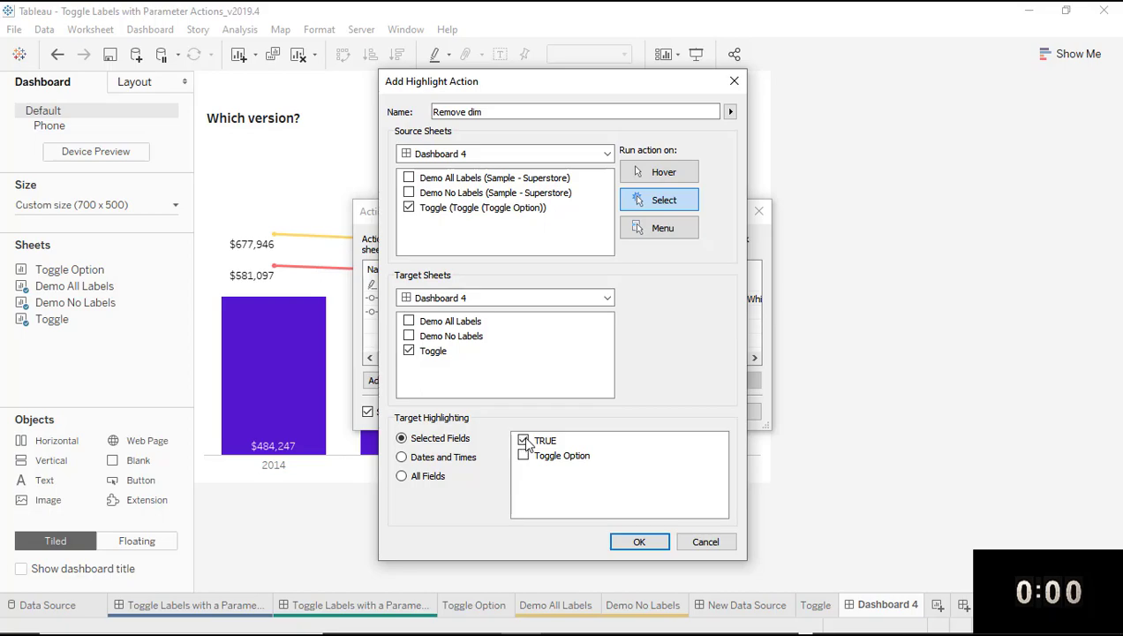
click(638, 539)
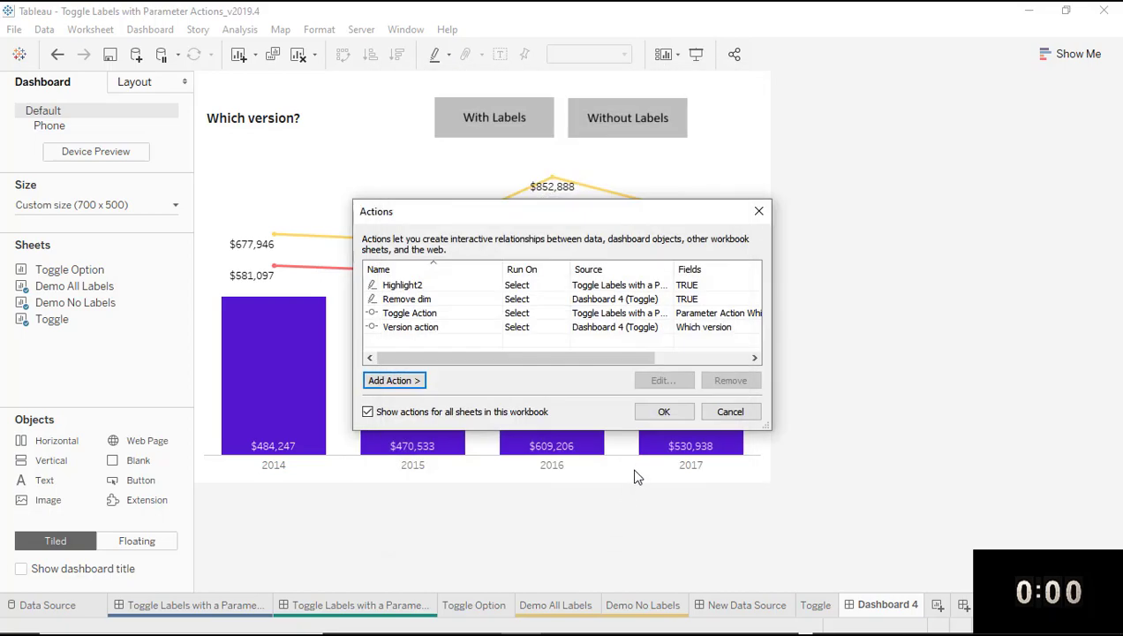
click(664, 413)
Retest the buttons, switching between unlabelled and labelled charts, ending on labelled.
click(652, 132)
click(533, 131)
click(625, 125)
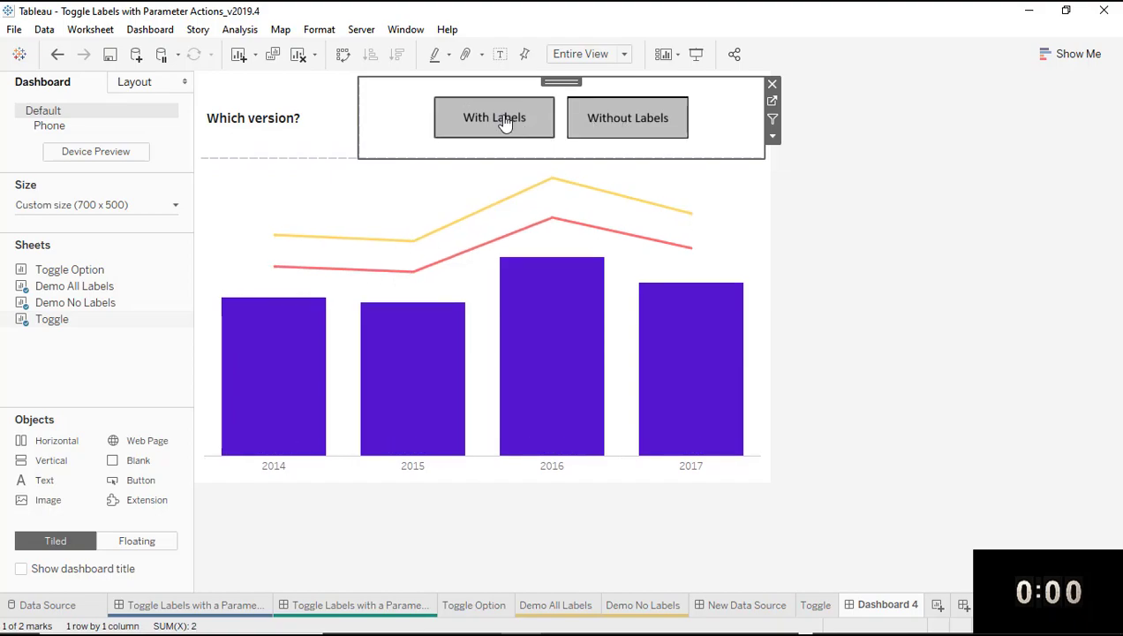
click(510, 124)
click(597, 125)
click(514, 133)
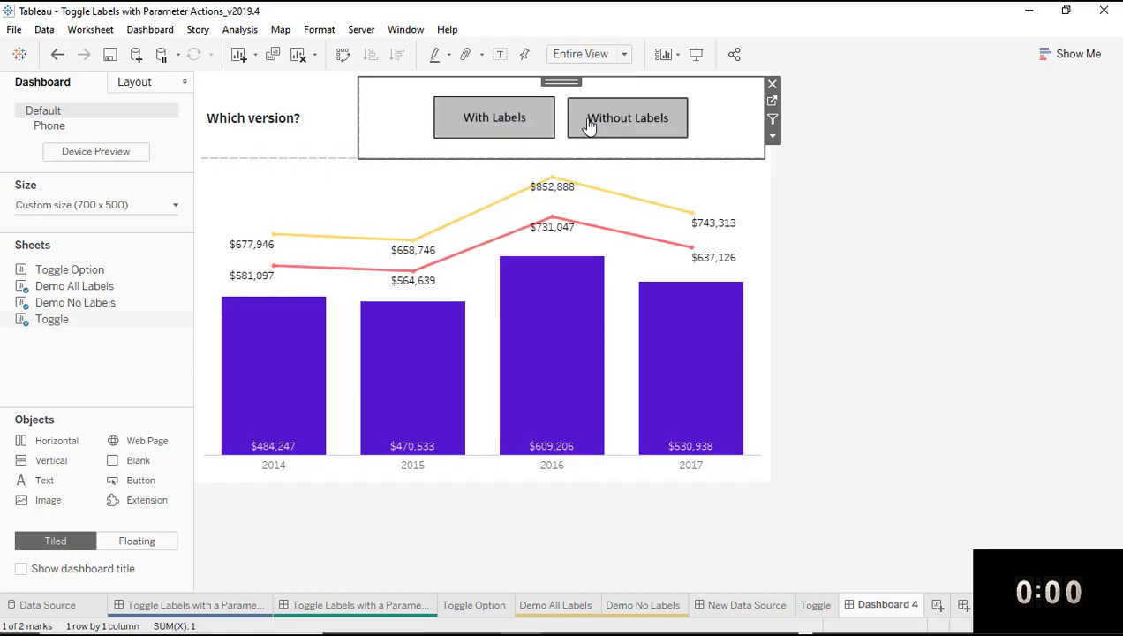